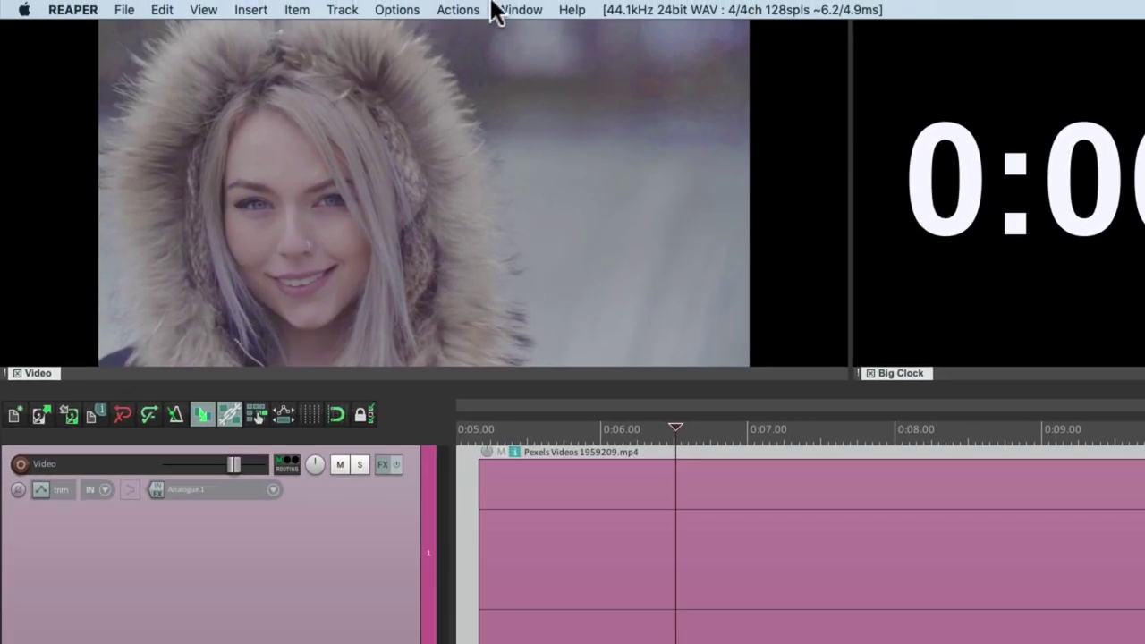
Open the Video/REX/Misc page of the preferences
click(370, 3)
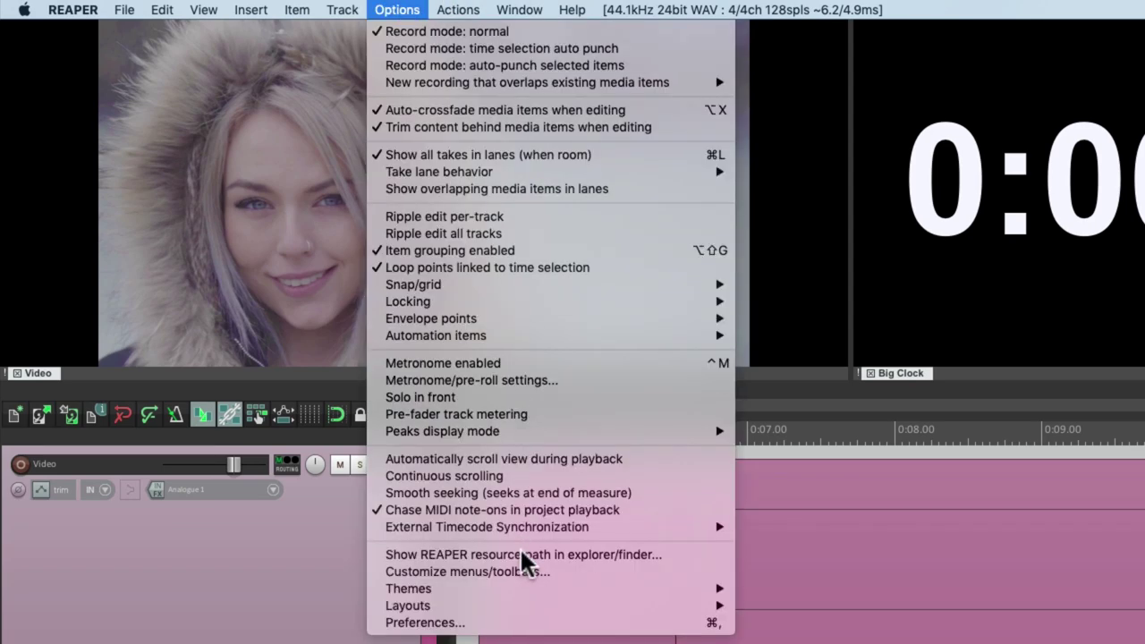
click(527, 623)
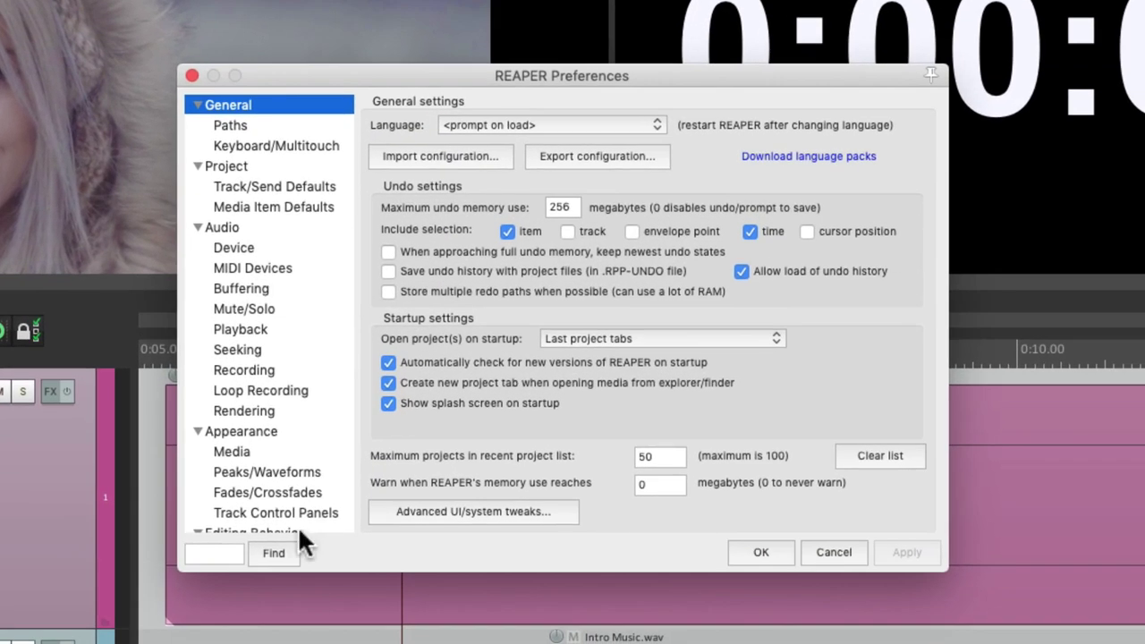
scroll(299, 385, down, 5)
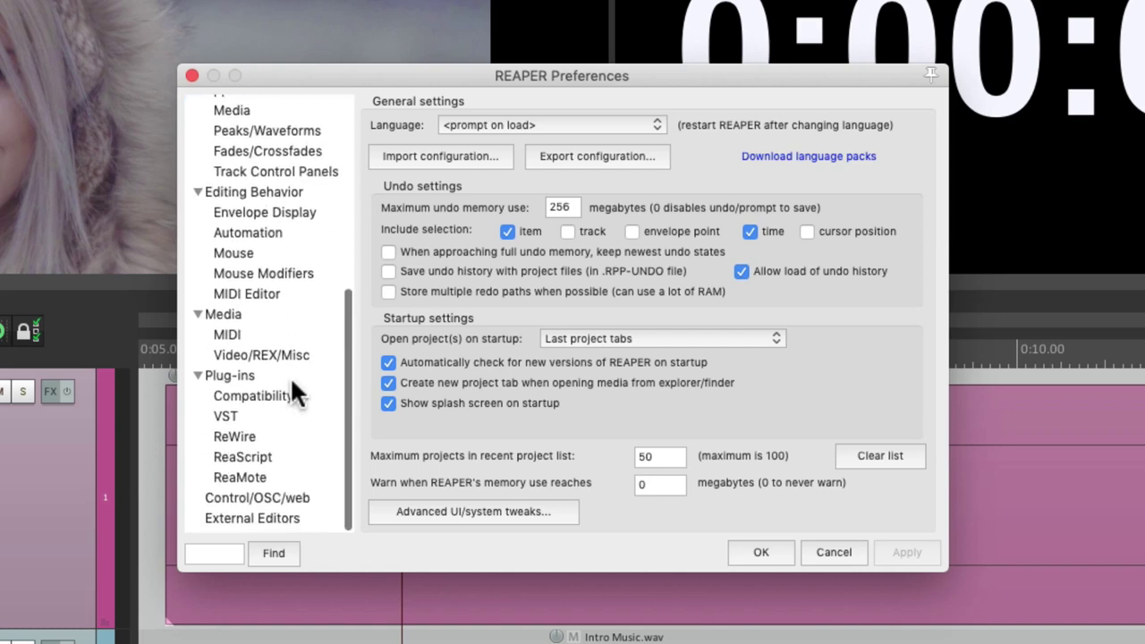
click(284, 333)
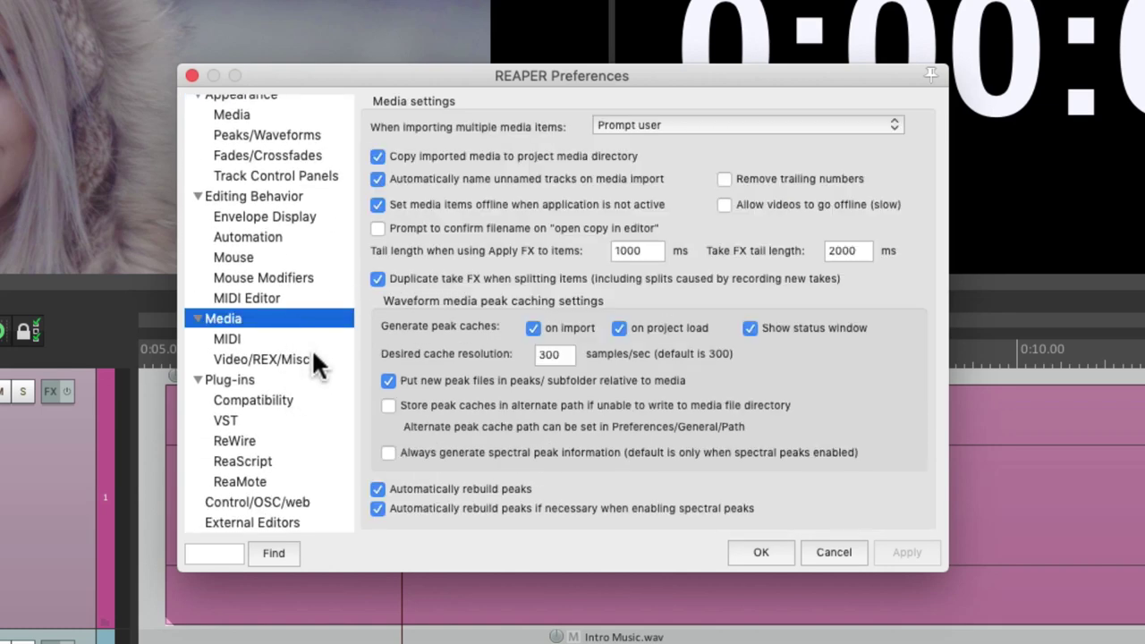
click(268, 359)
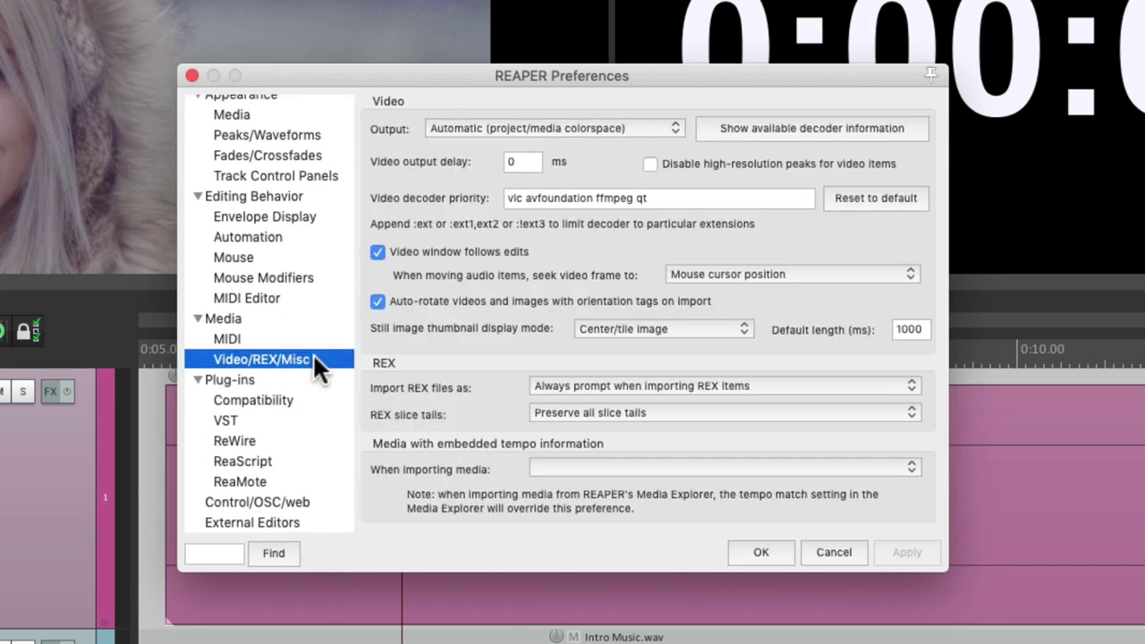
Examine the video output colorspace options and the available decoder information, keeping the output on Automatic
click(639, 126)
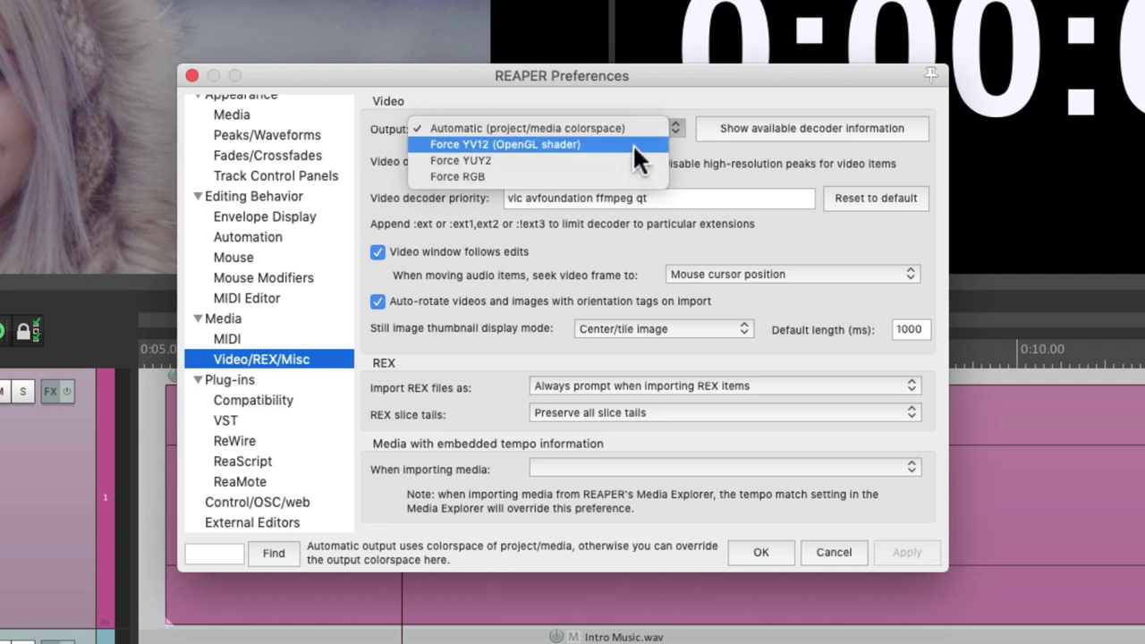
click(632, 127)
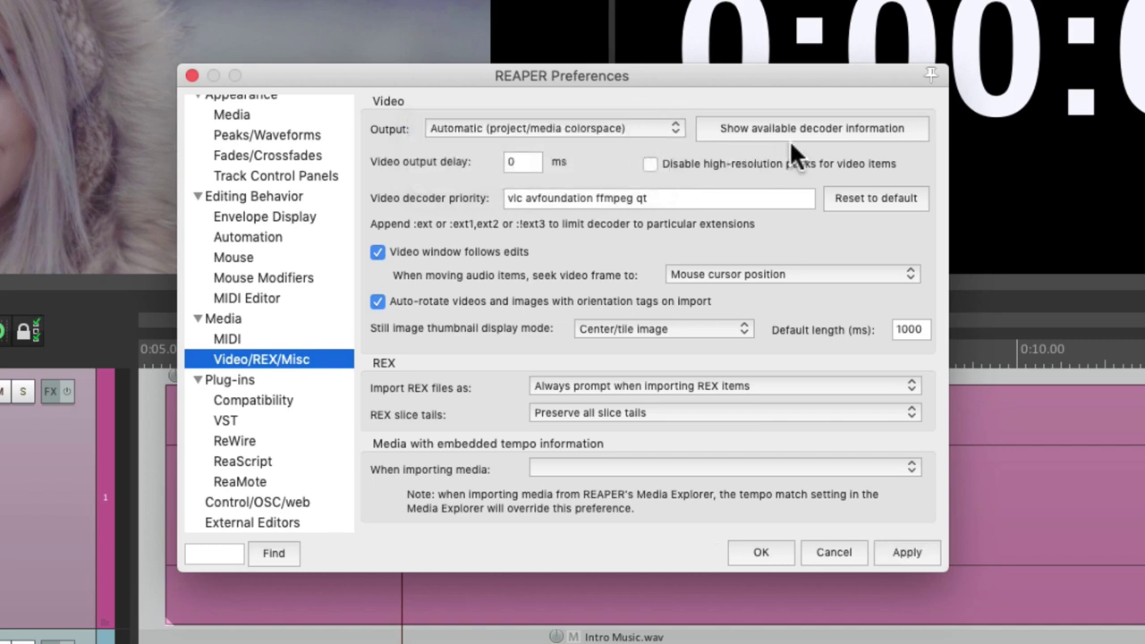
click(810, 125)
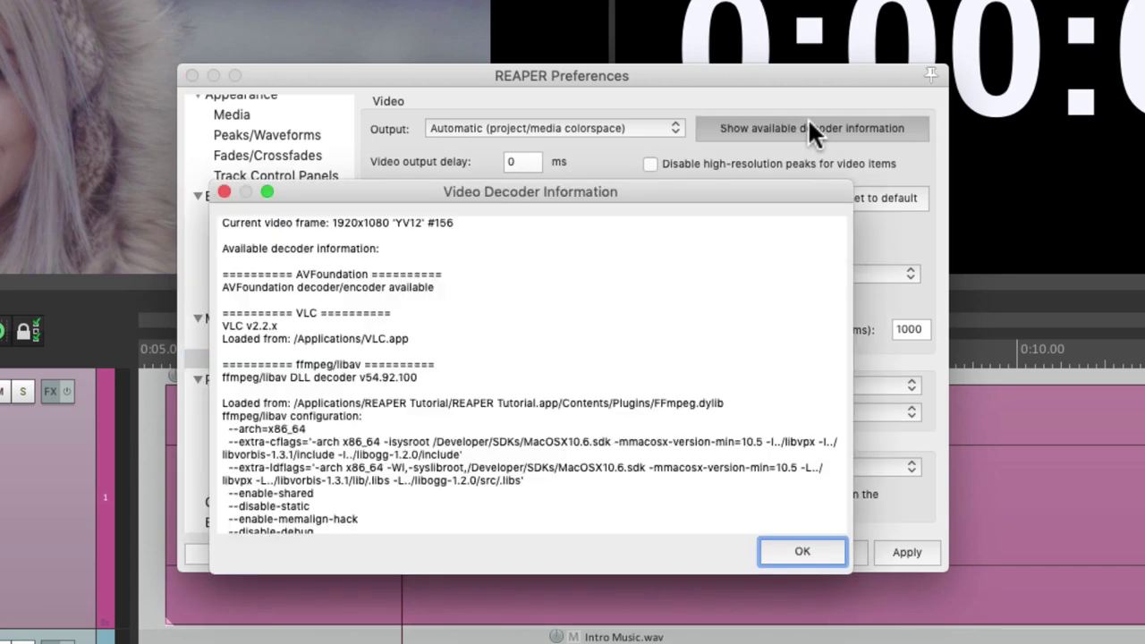
scroll(625, 327, down, 15)
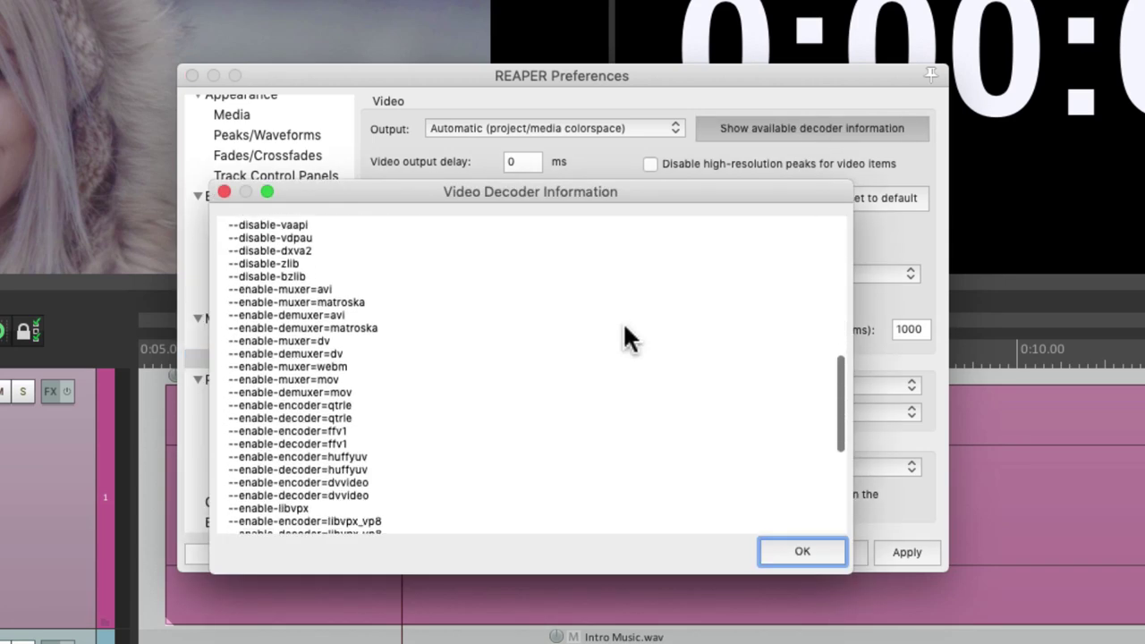
scroll(625, 328, up, 15)
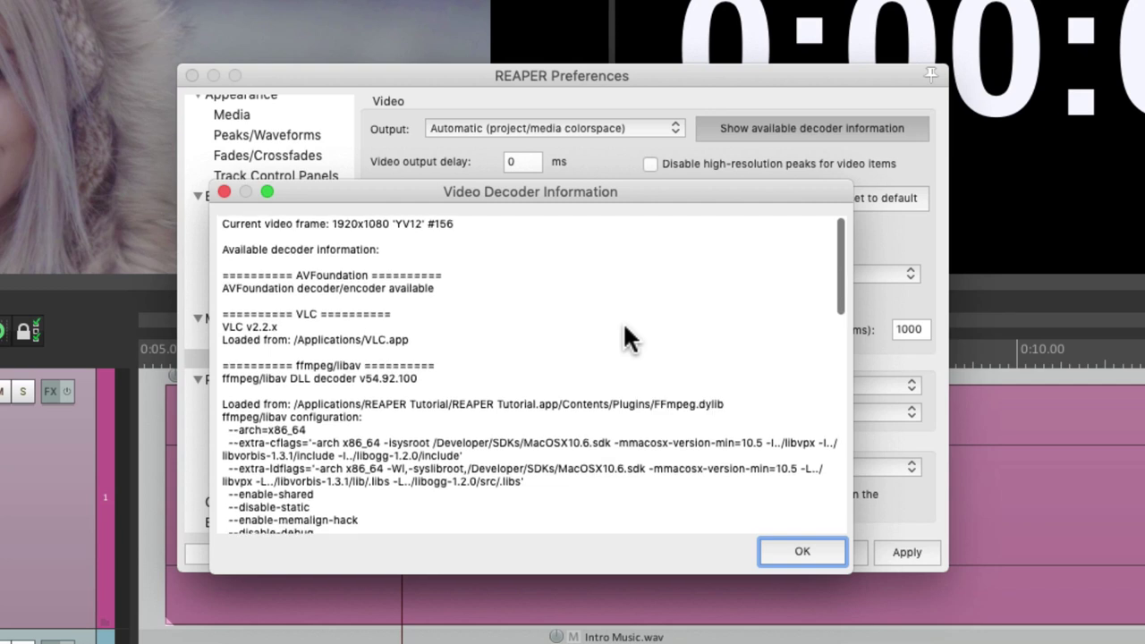
click(771, 555)
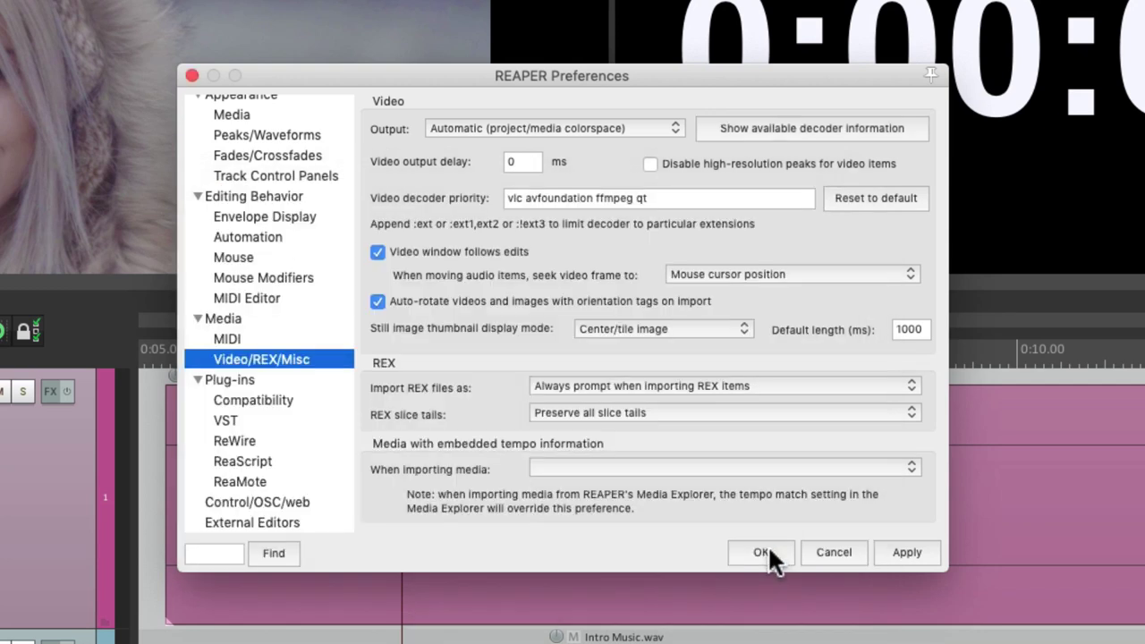
Move qt to the front of the video decoder priority, giving the order qt vlc avfoundation ffmpeg
click(529, 161)
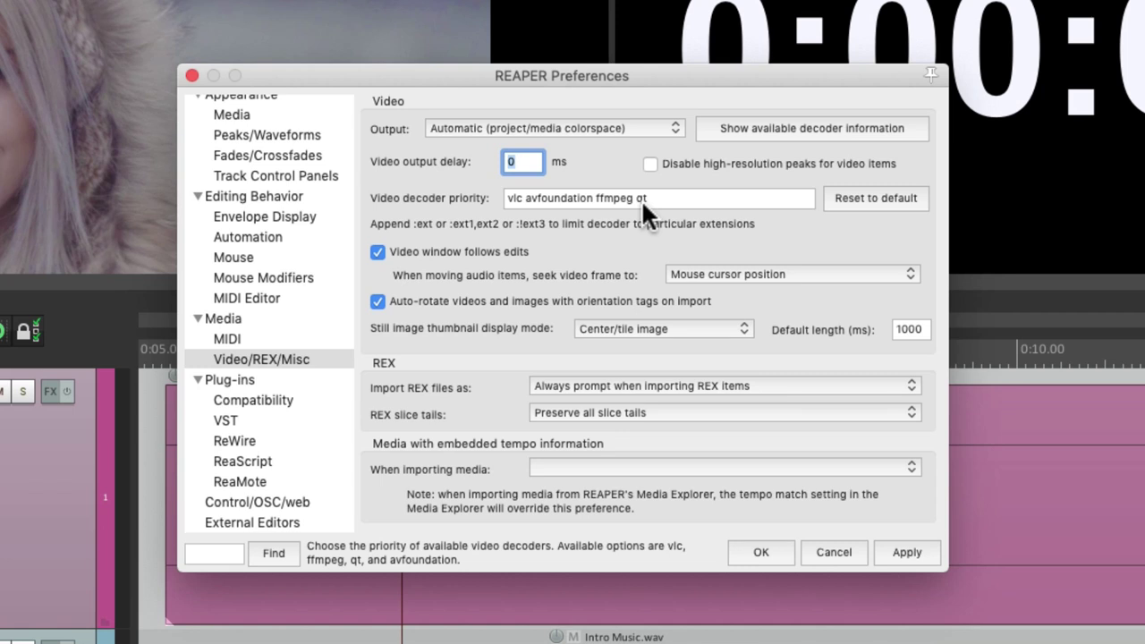
click(669, 197)
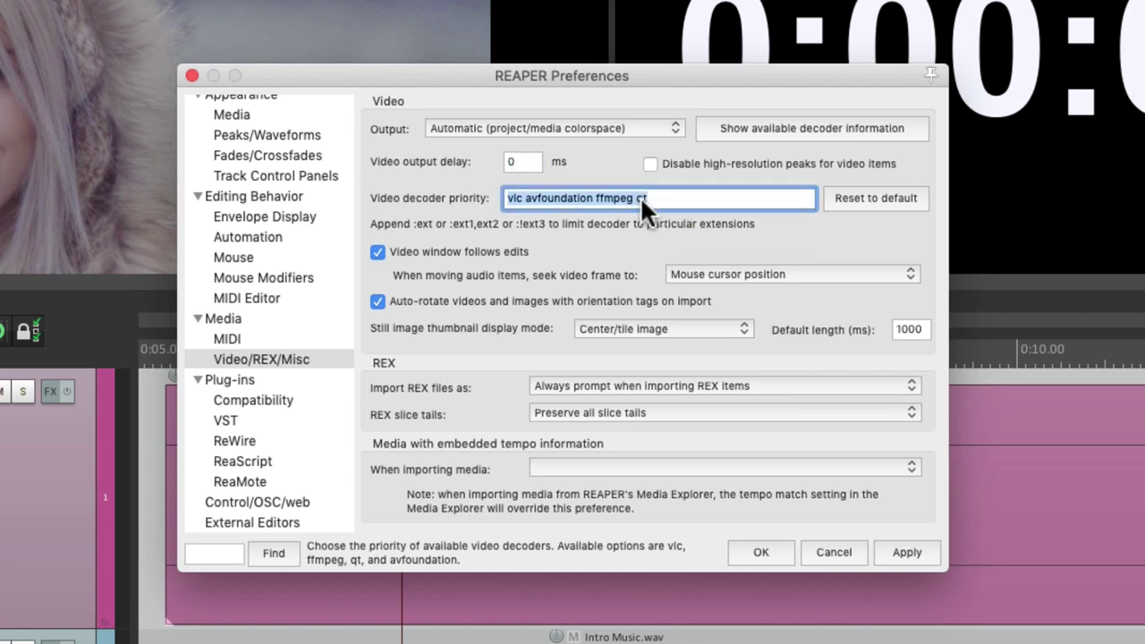
click(640, 197)
key(super+x)
click(507, 199)
key(super+v)
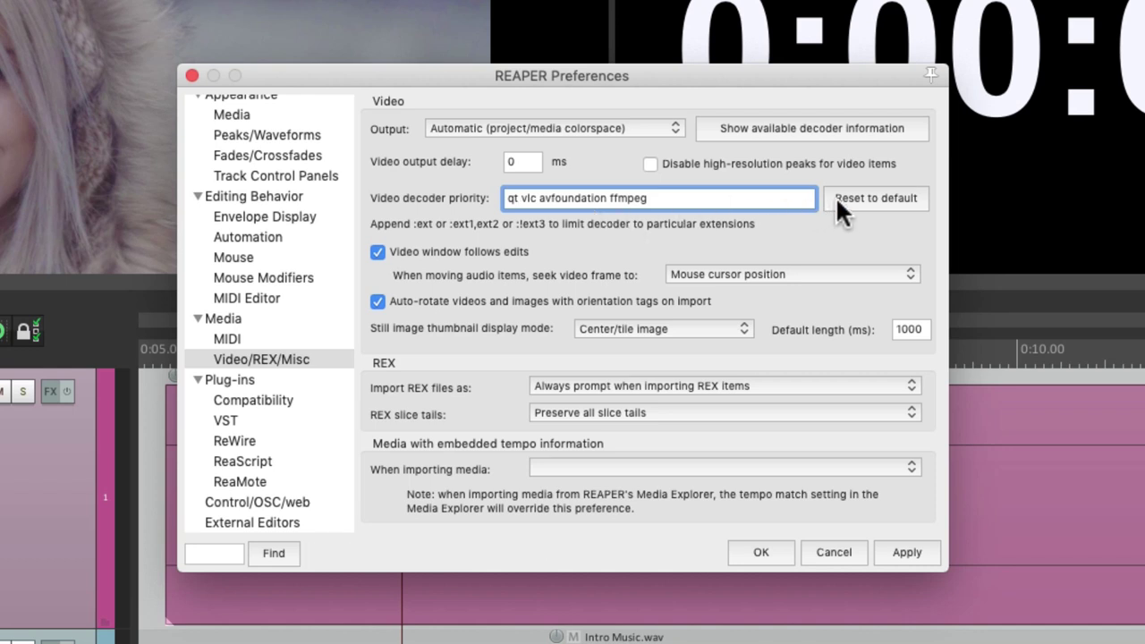
Undo the reordering of the video decoder priority
key(super+z)
key(super+z)
key(super+z)
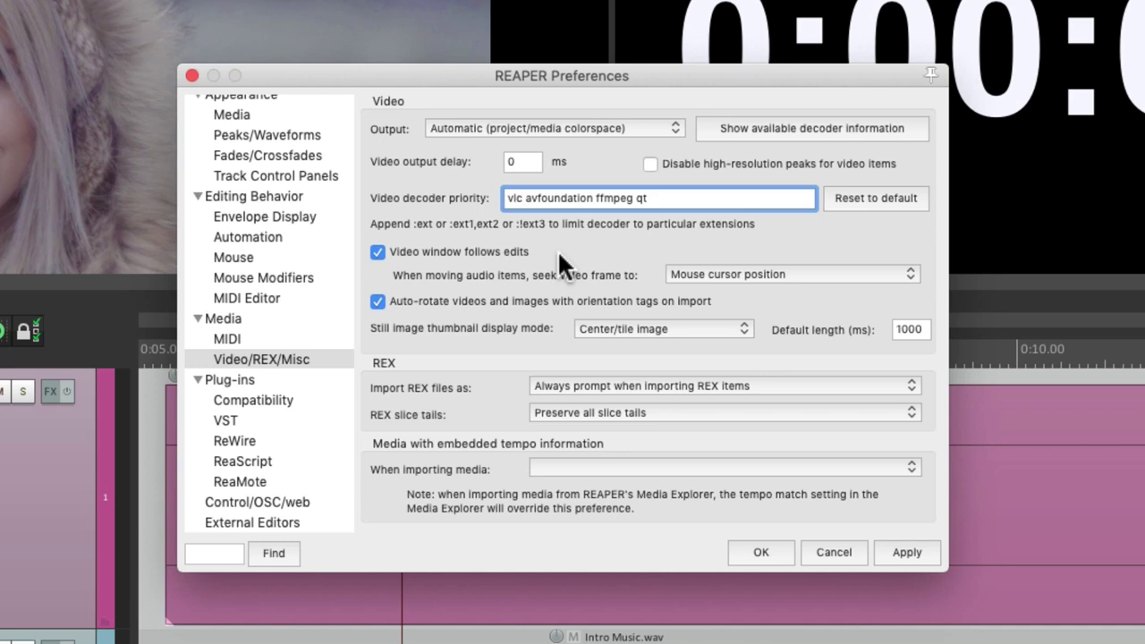
key(Right)
key(Right)
key(Right)
Turn off "Video window follows edits" and apply the preferences
click(377, 251)
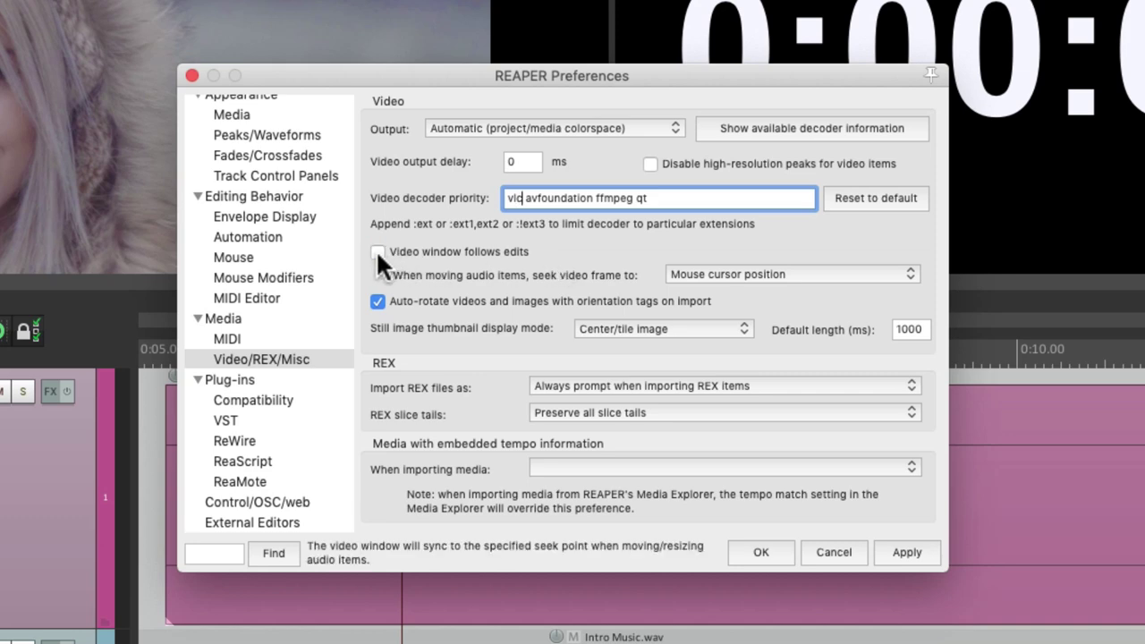
click(757, 548)
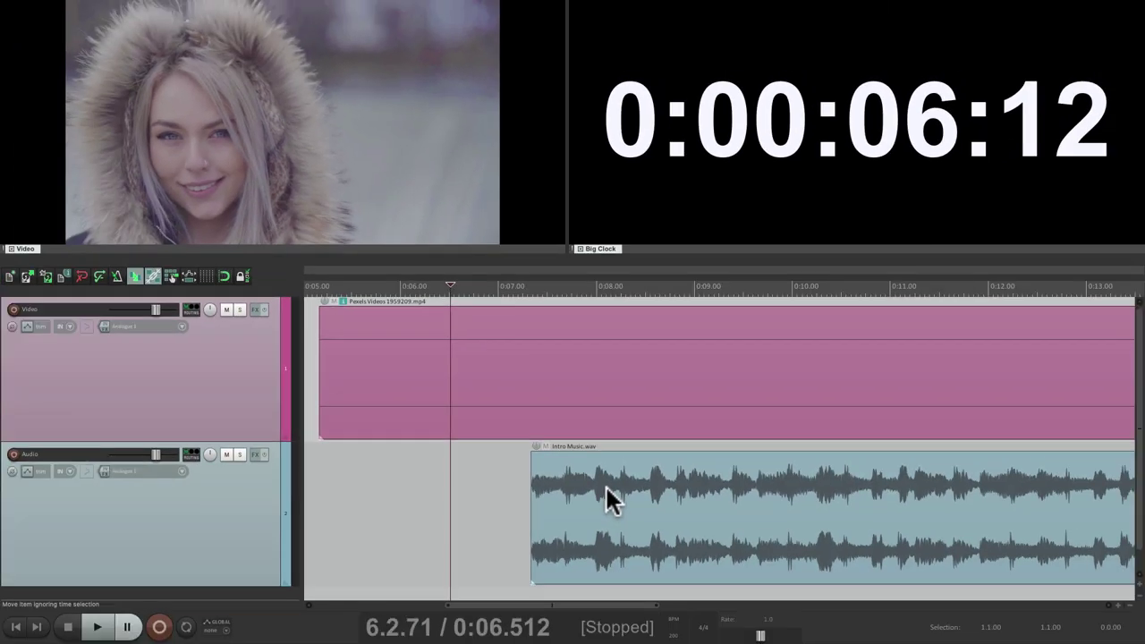
Shift the Intro Music item on the Audio track slightly earlier to start at about 0:07.13, testing whether the video follows
drag(573, 466, 571, 525)
mouse_move(538, 491)
mouse_down()
mouse_move(438, 491)
mouse_move(551, 497)
mouse_up()
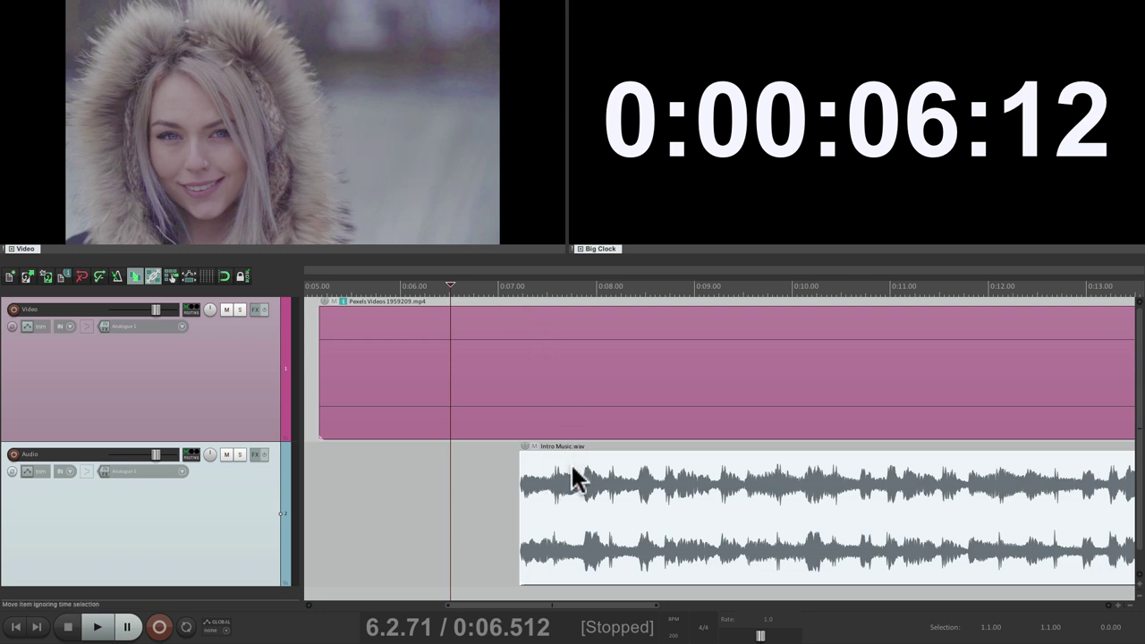
mouse_move(571, 466)
mouse_down()
mouse_move(455, 465)
mouse_move(581, 477)
mouse_move(430, 478)
mouse_move(557, 484)
mouse_up()
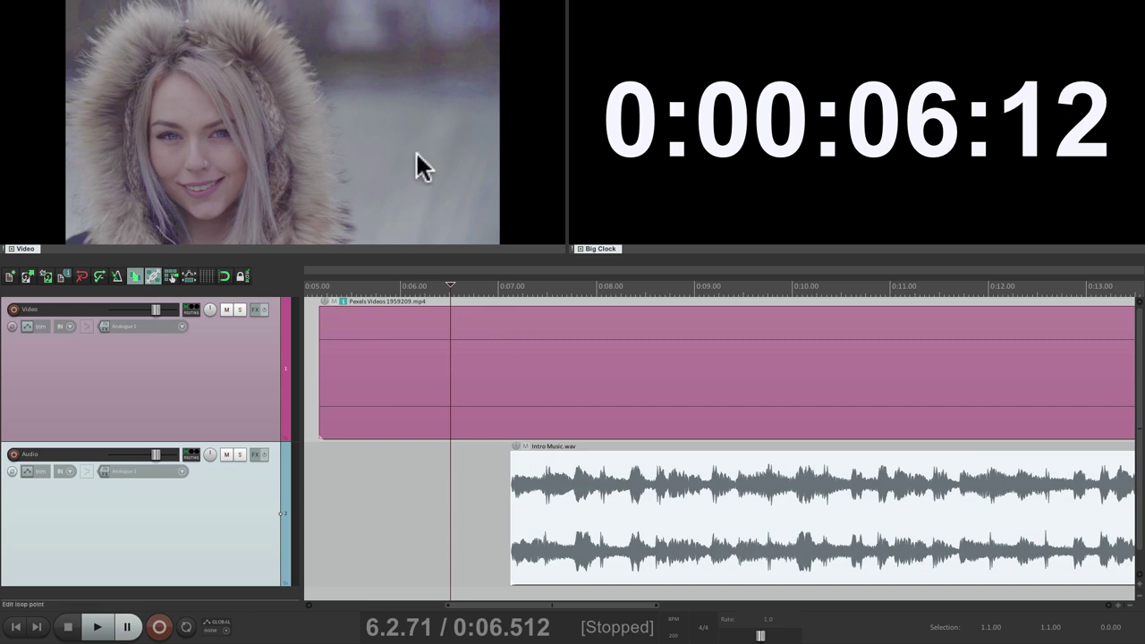
Turn on "Video window follows edits" in the video preferences and apply the setting
key(super+comma)
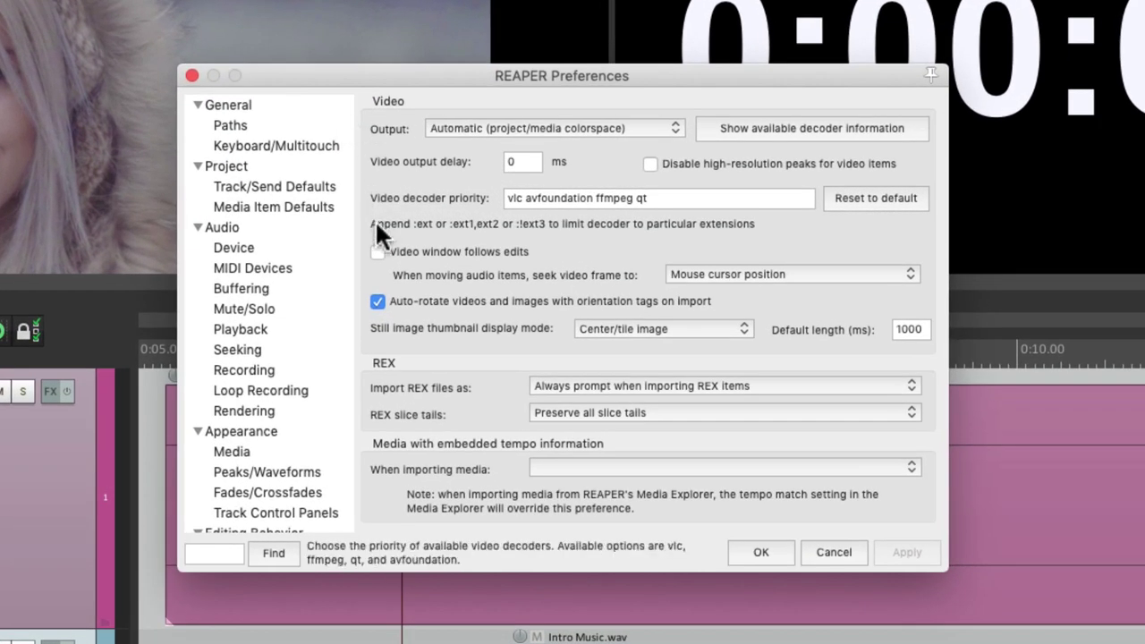
click(377, 250)
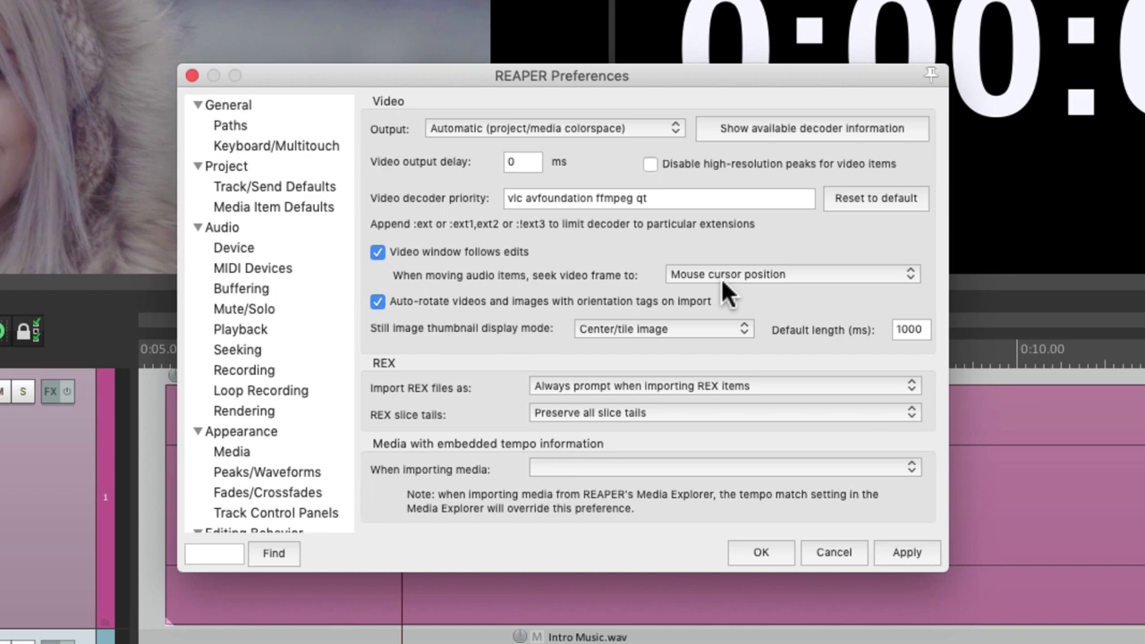
click(761, 549)
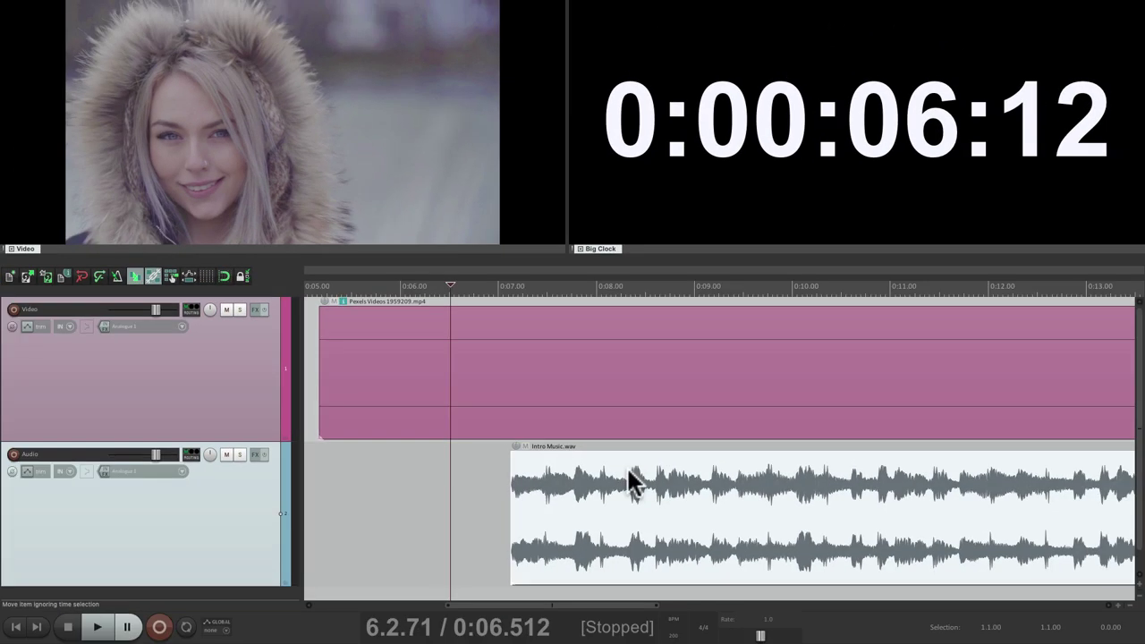
Move the Intro Music item earlier to start at about 0:06.56, just after the edit cursor
mouse_move(551, 478)
mouse_down()
mouse_move(639, 479)
mouse_move(501, 481)
mouse_move(561, 480)
mouse_up()
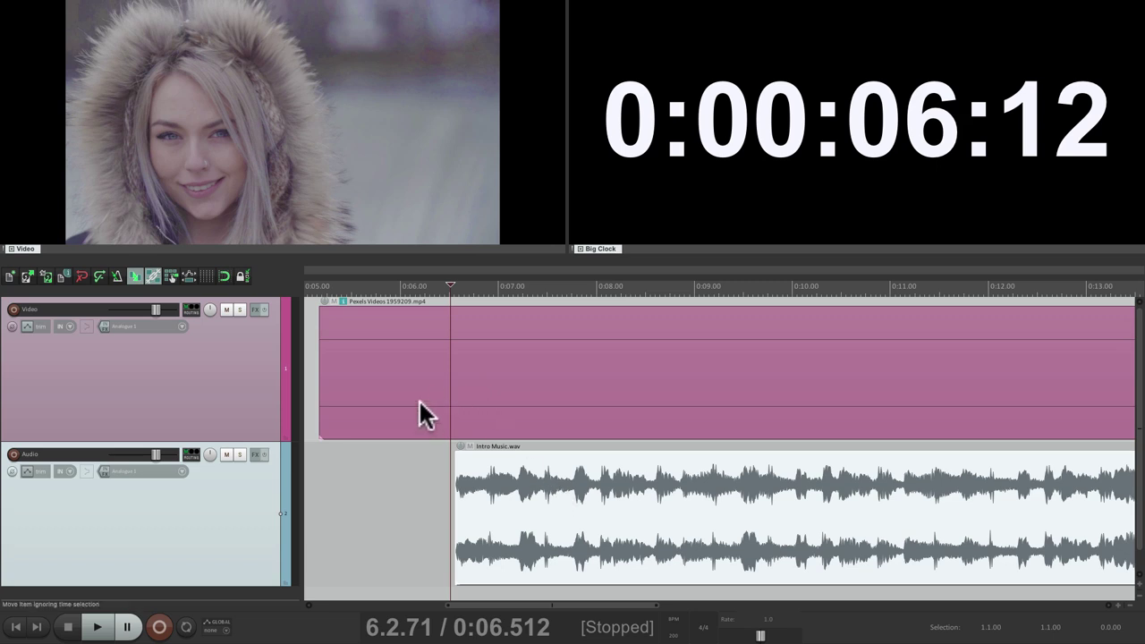
Scrub the edit cursor through the video from 0:06.356 to the frame at 0:07.184
scroll(418, 399, up, 8)
click(490, 505)
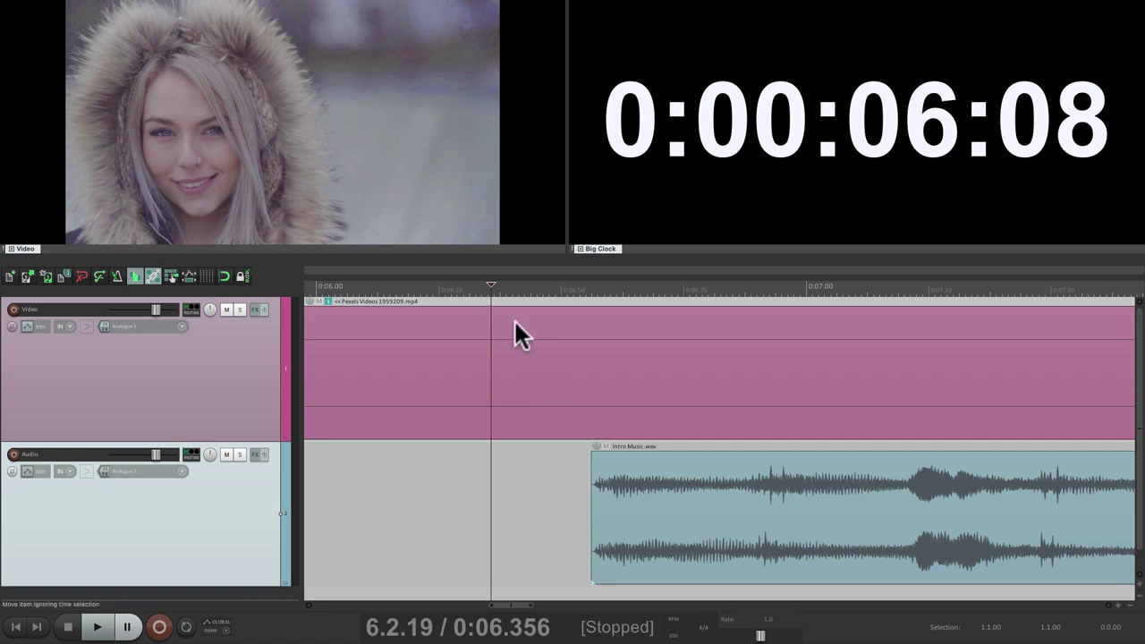
drag(483, 274, 828, 295)
scroll(694, 367, down, 2)
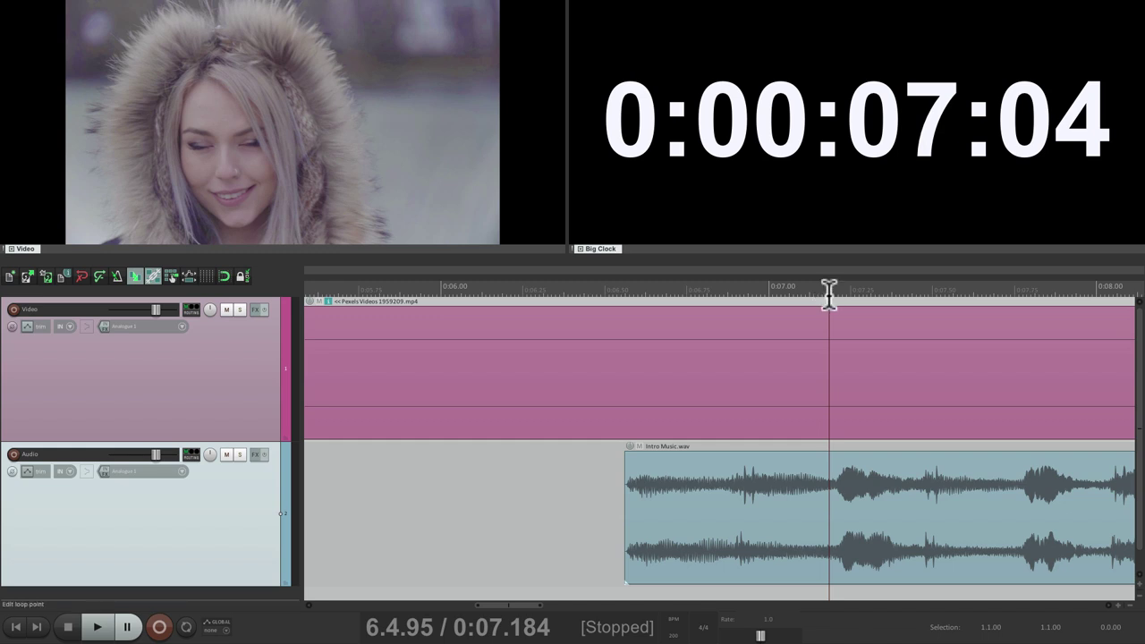
scroll(784, 510, right, 5)
scroll(654, 494, left, 2)
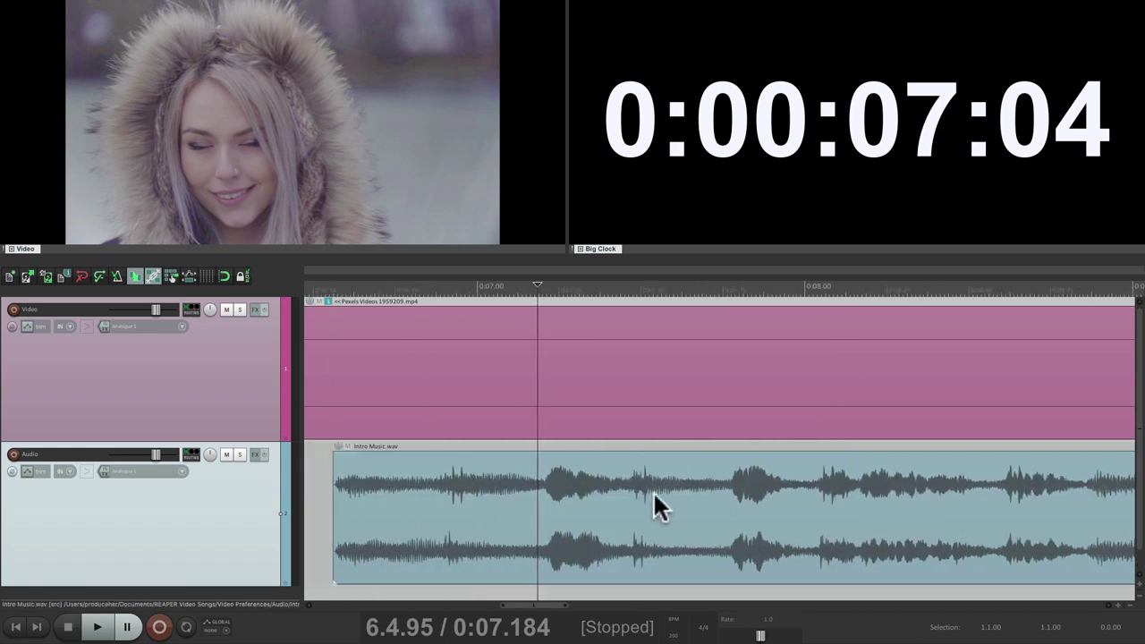
Position the Intro Music item to start at about 0:06.48, aligning its first loud swell with the edit cursor's video frame
drag(548, 486, 661, 486)
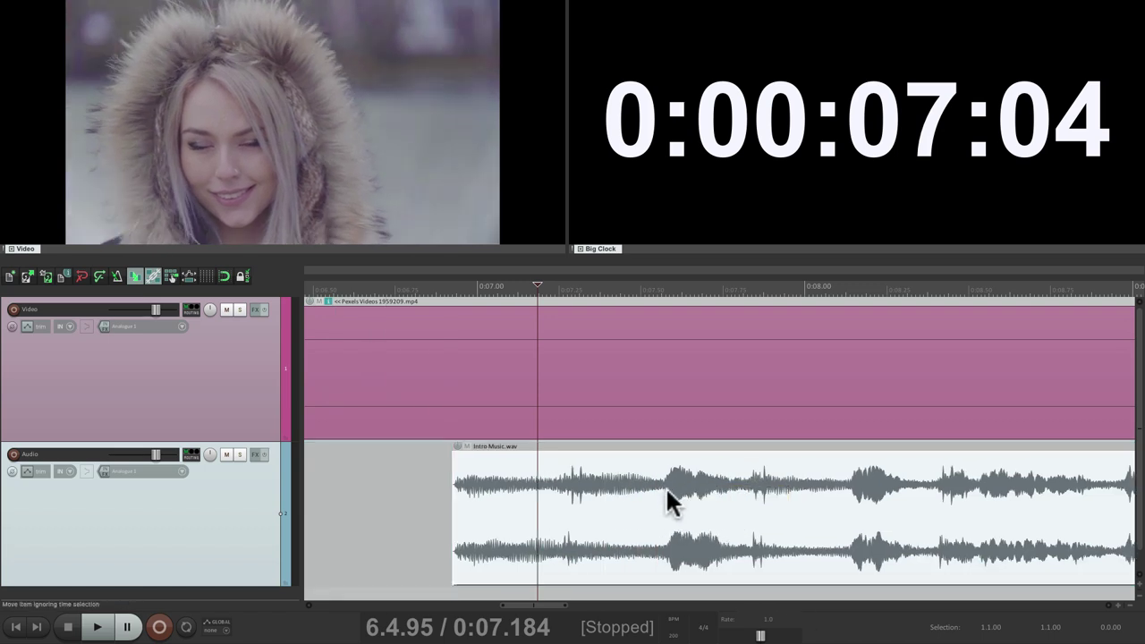
drag(666, 486, 519, 493)
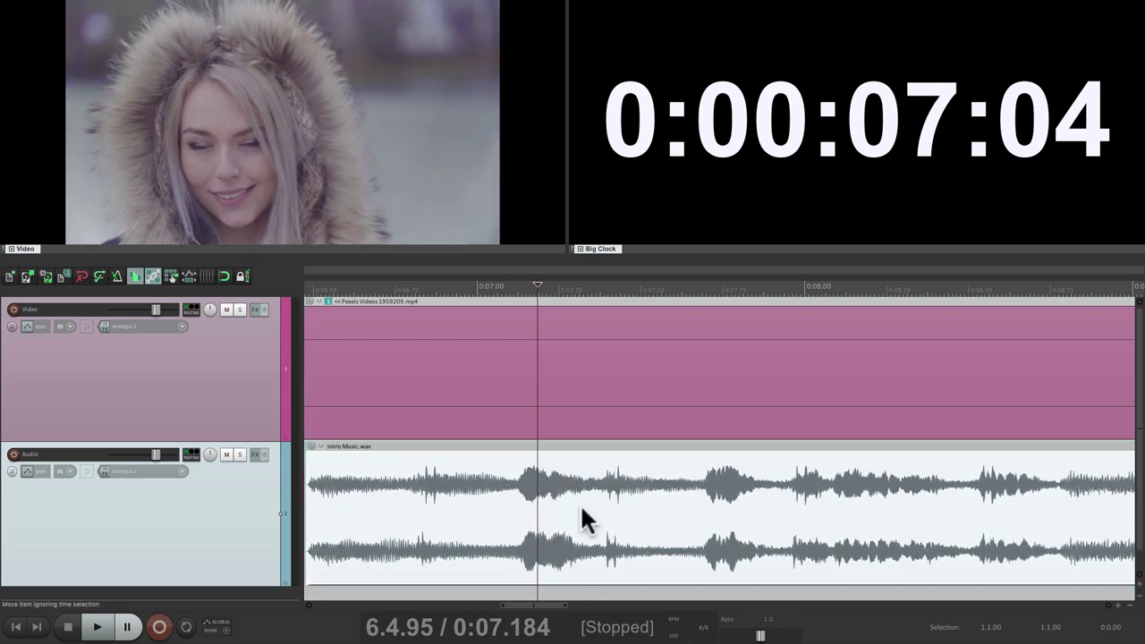
Play the project twice from 0:06.436, just before the Intro Music item, to check its sync with the video
scroll(580, 503, left, 3)
click(437, 483)
key(space)
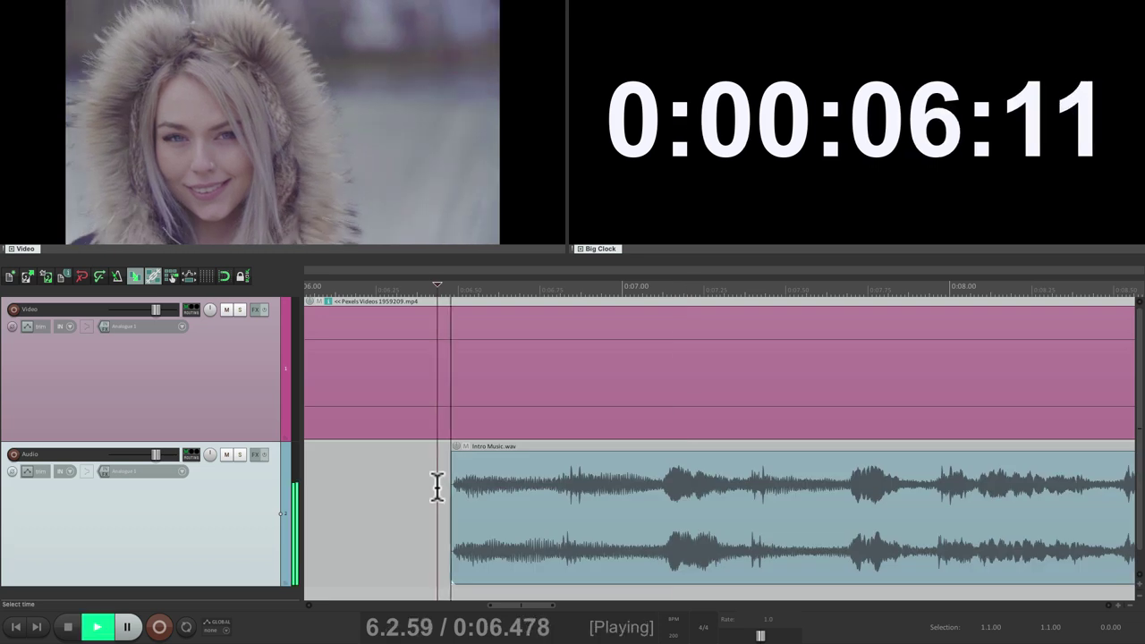
key(space)
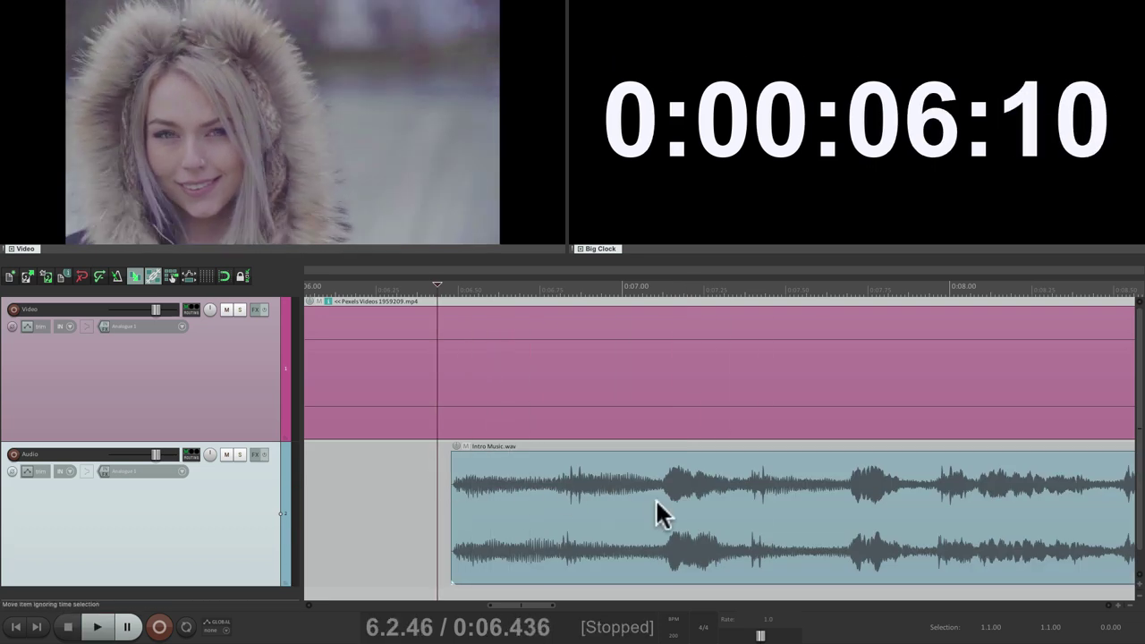
key(space)
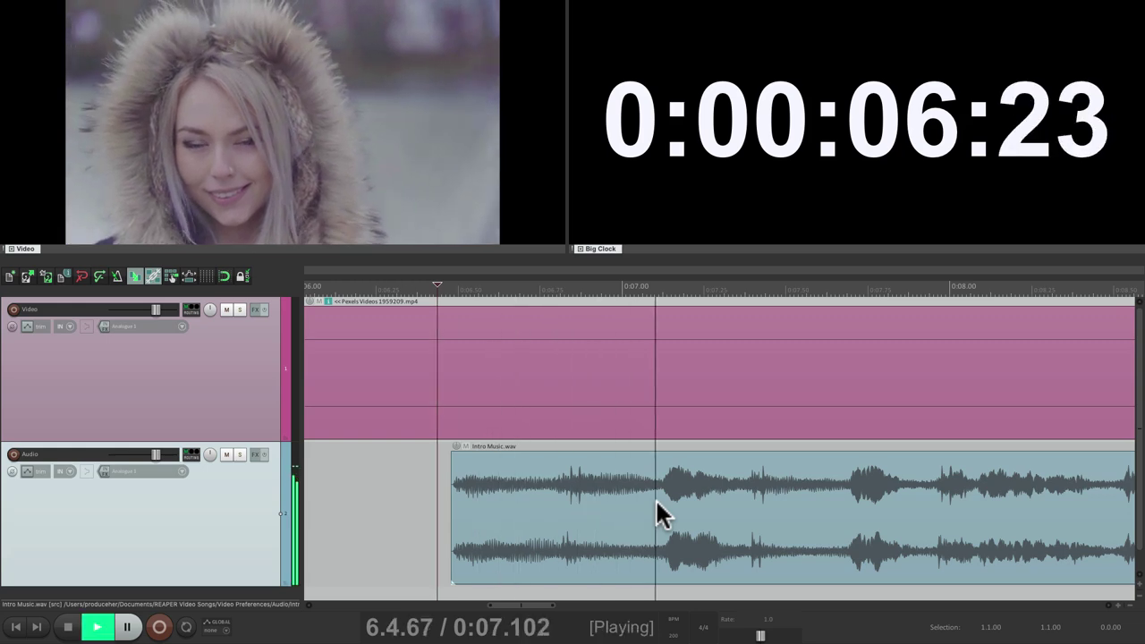
key(space)
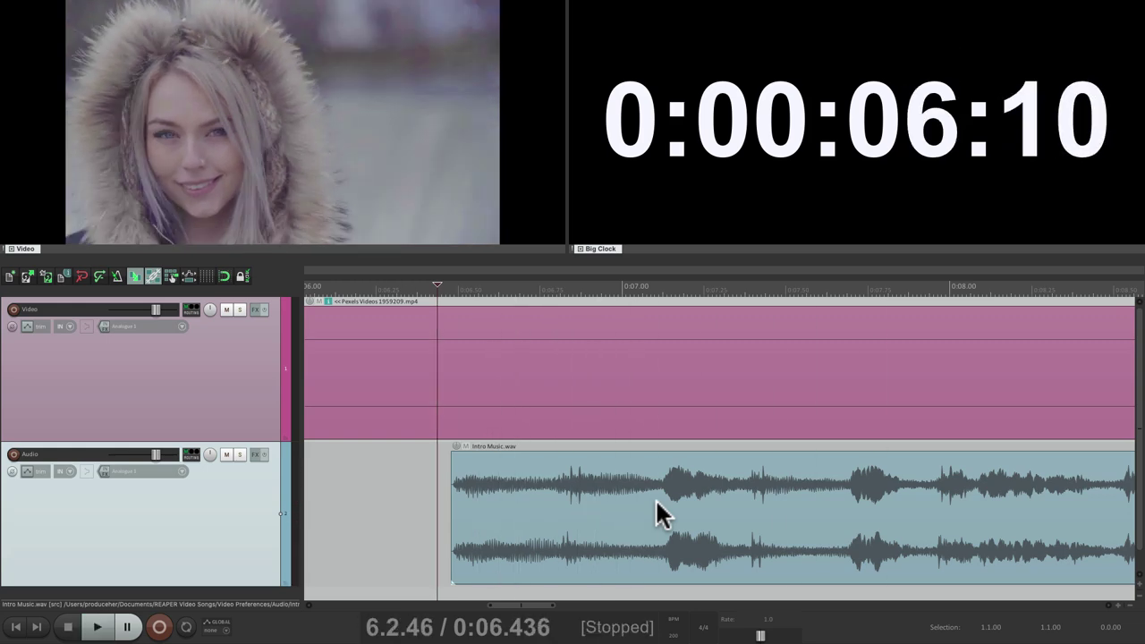
Set the video frame to seek to "Start of audio item" when moving audio items, and apply the preferences
key(super+comma)
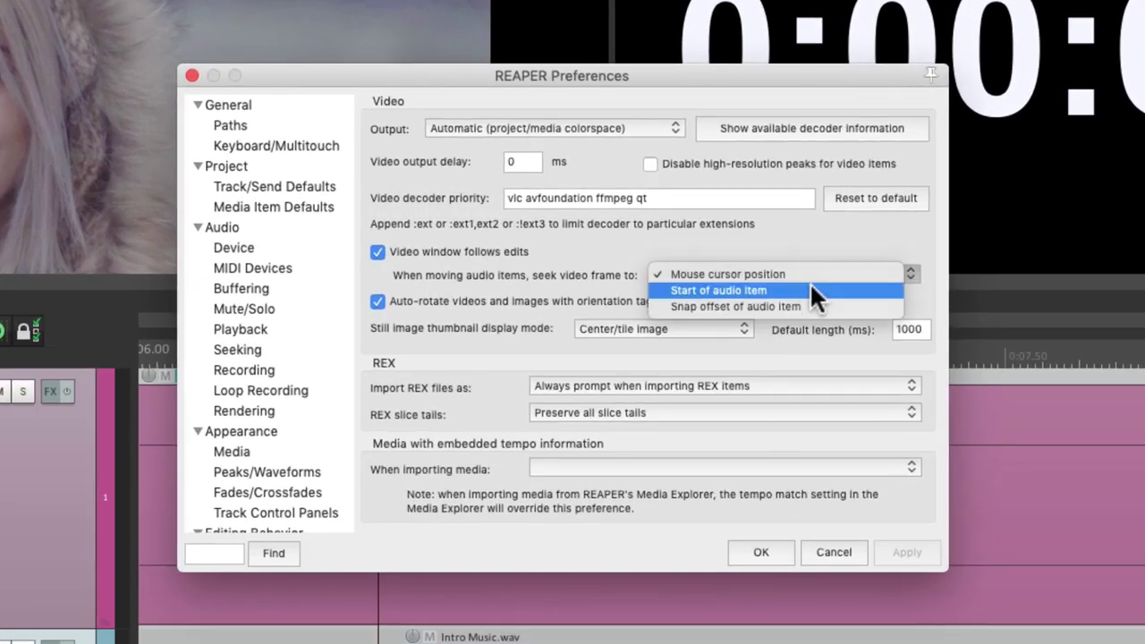
click(810, 282)
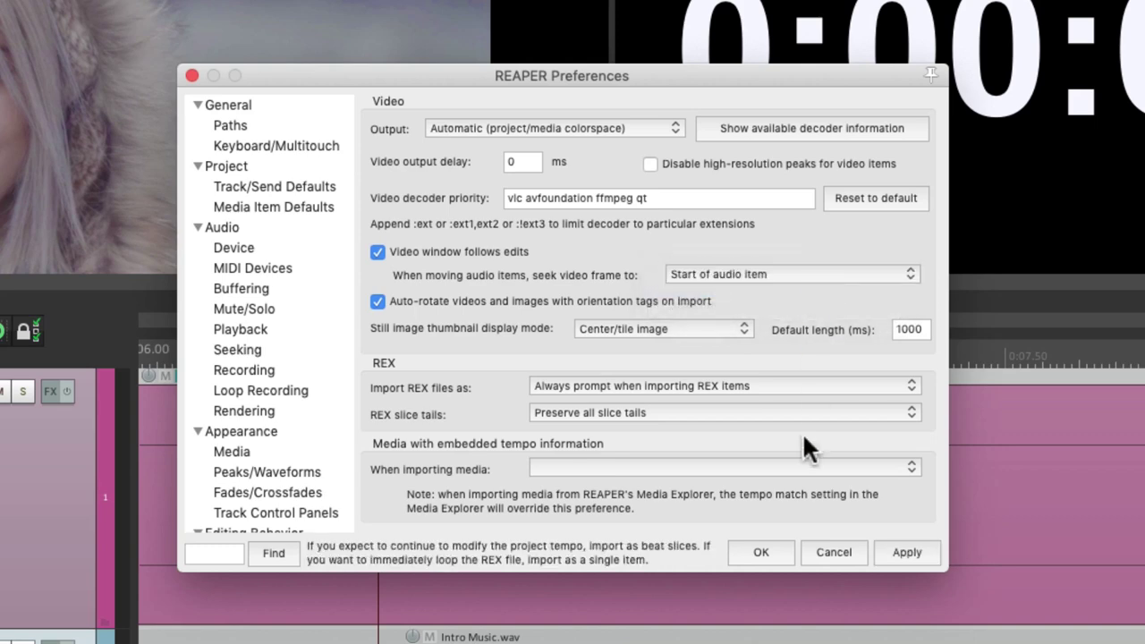
click(762, 551)
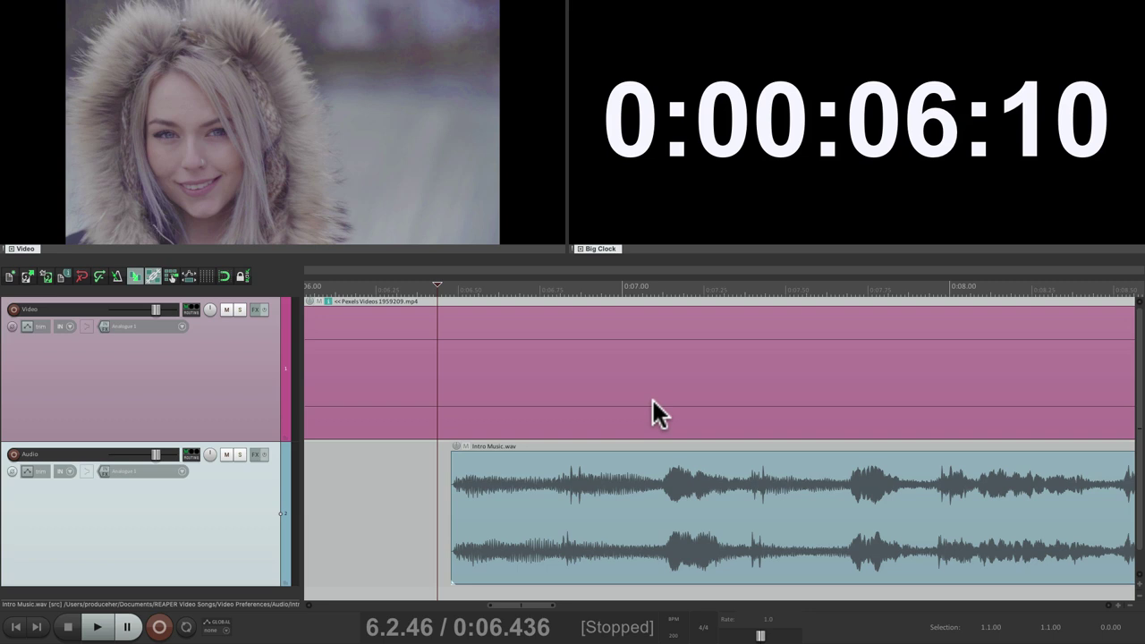
Move the Intro Music item to start at about 0:07.13 and play twice from 0:06.555 to check its sync with the video
drag(501, 475, 568, 483)
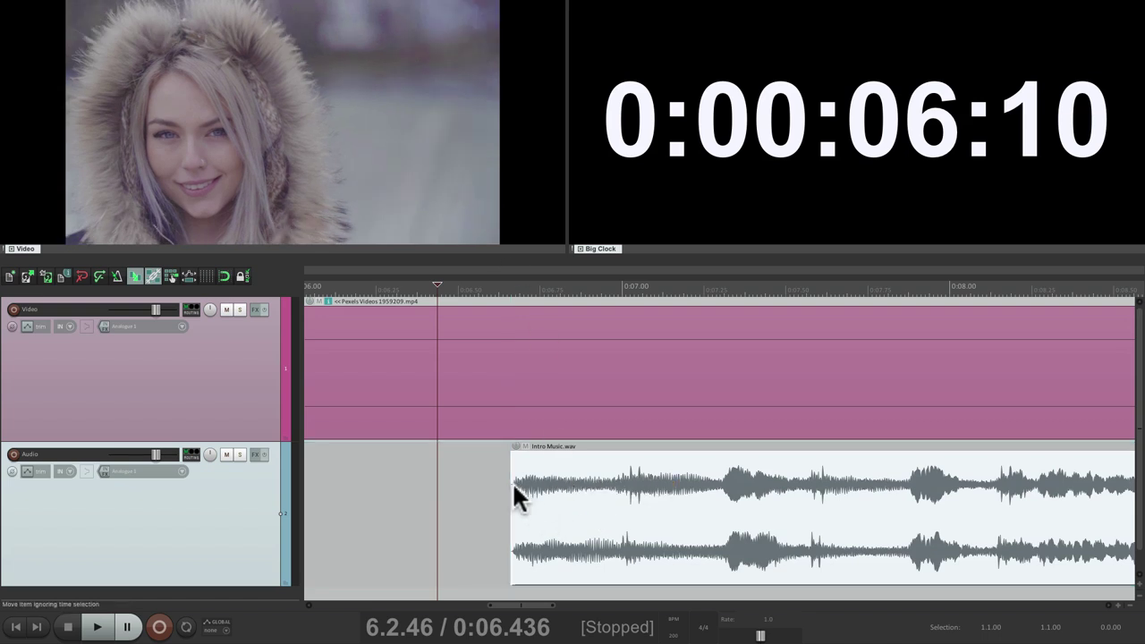
drag(567, 488, 731, 509)
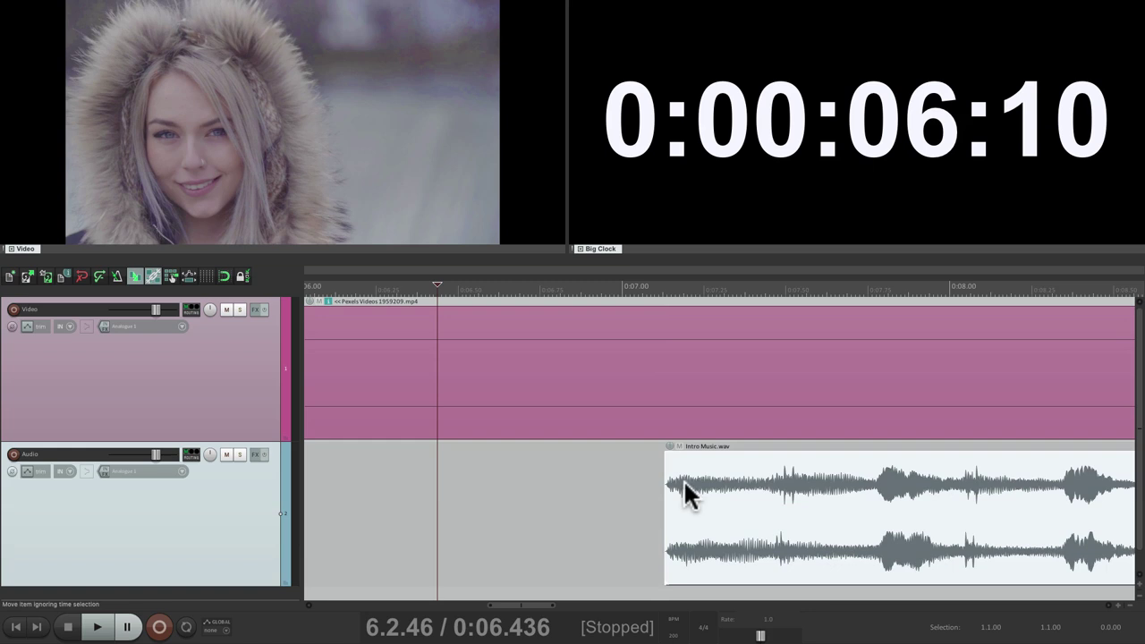
click(475, 477)
key(space)
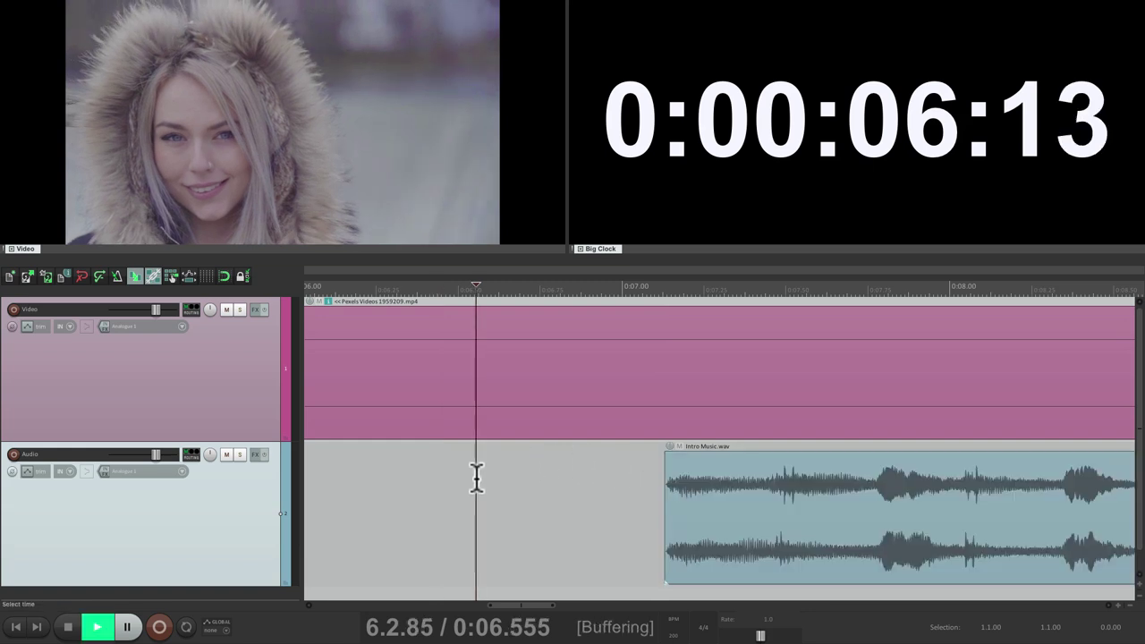
key(space)
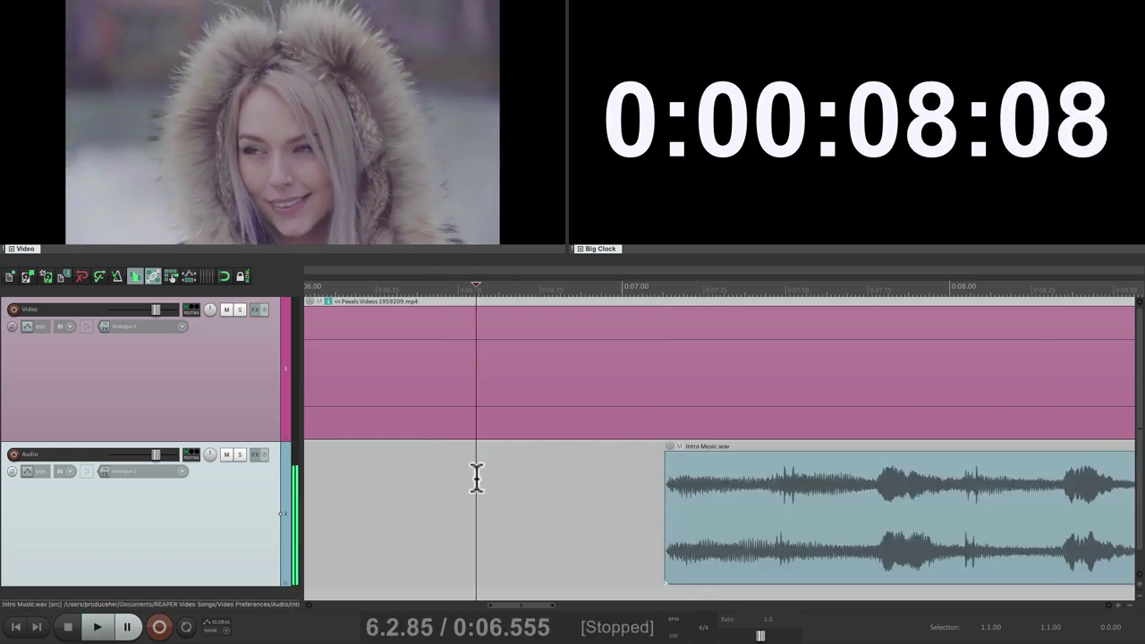
key(space)
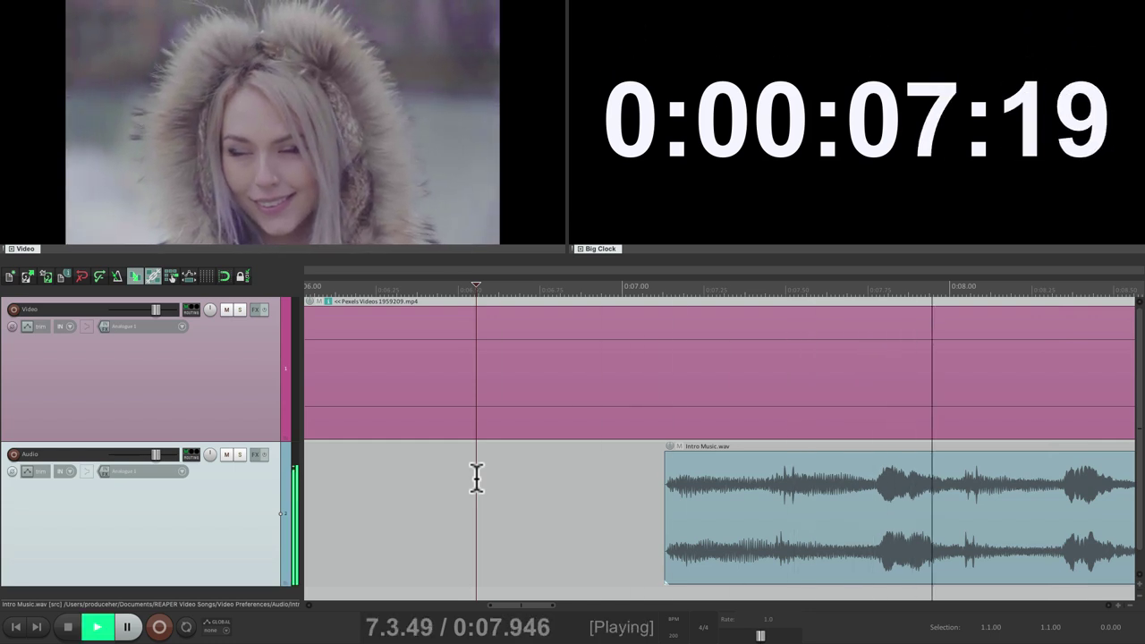
key(space)
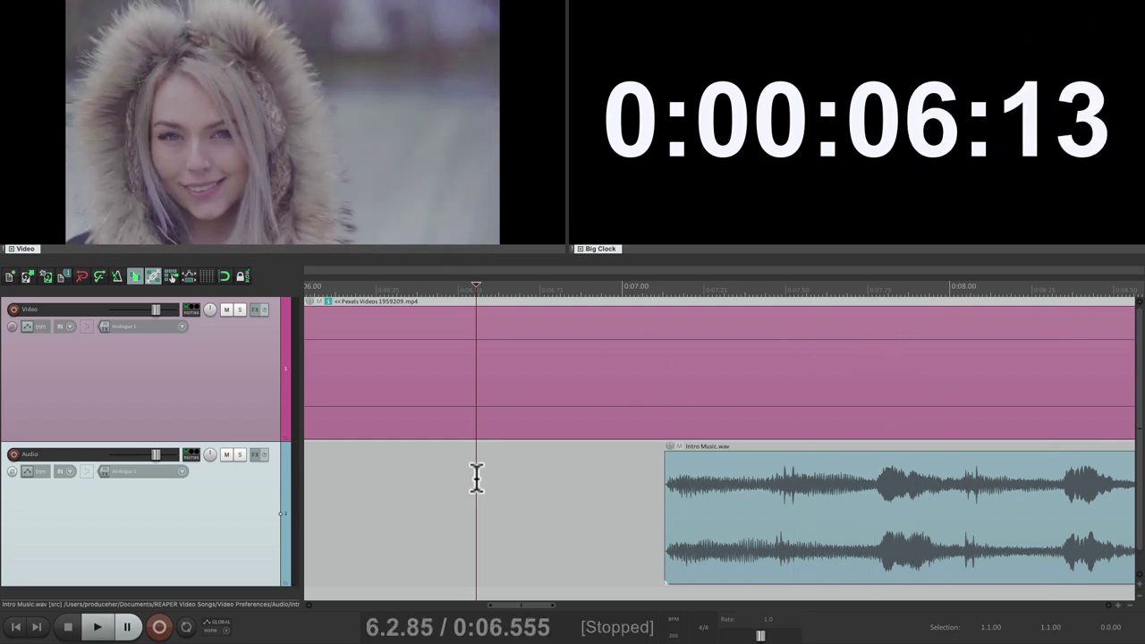
Set the video frame to seek to "Snap offset of audio item" when moving audio items, and confirm the preferences
key(super+comma)
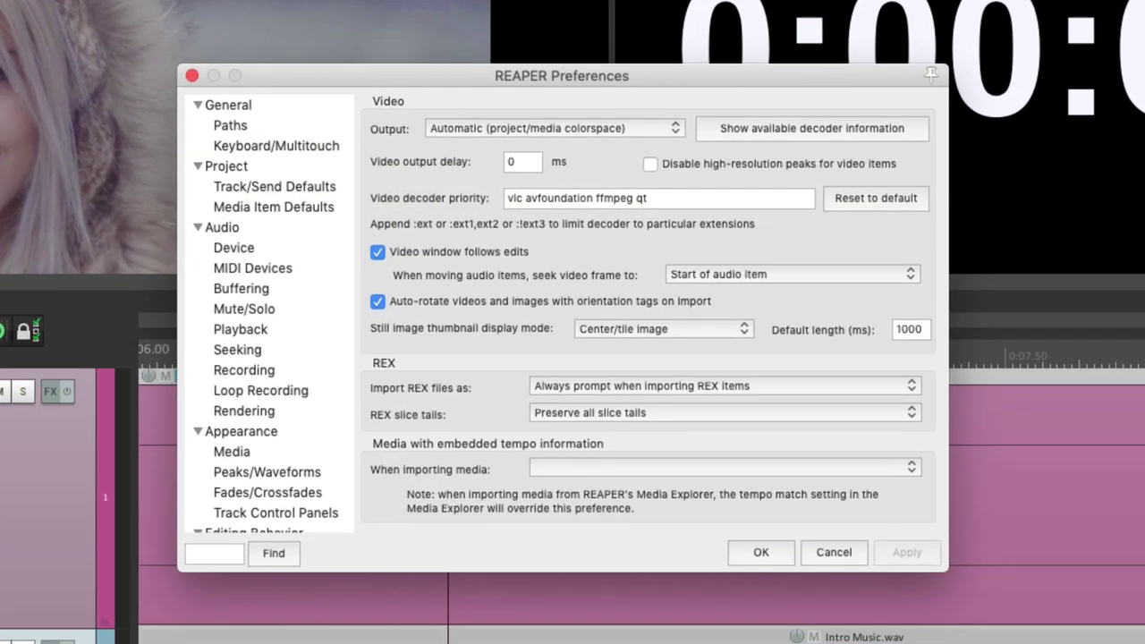
click(778, 273)
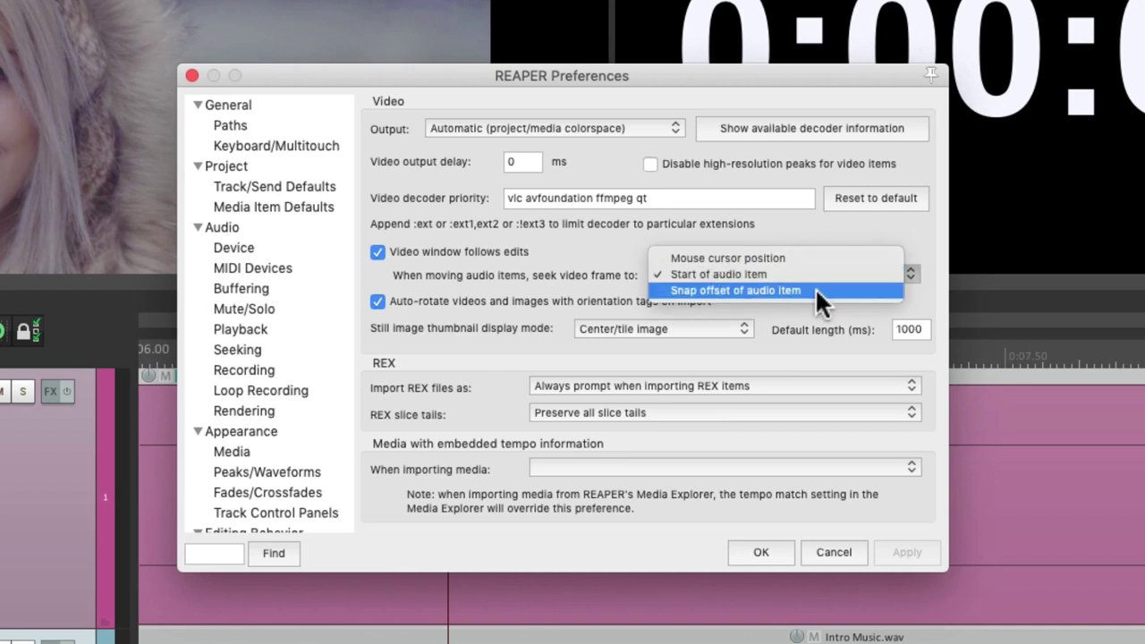
click(815, 287)
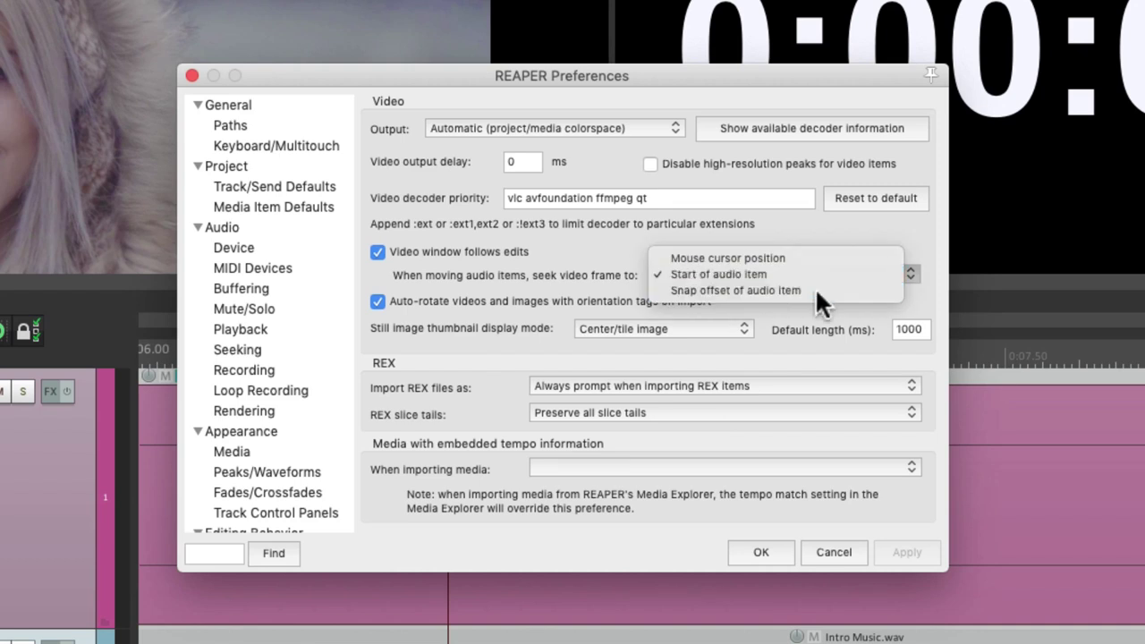
click(760, 552)
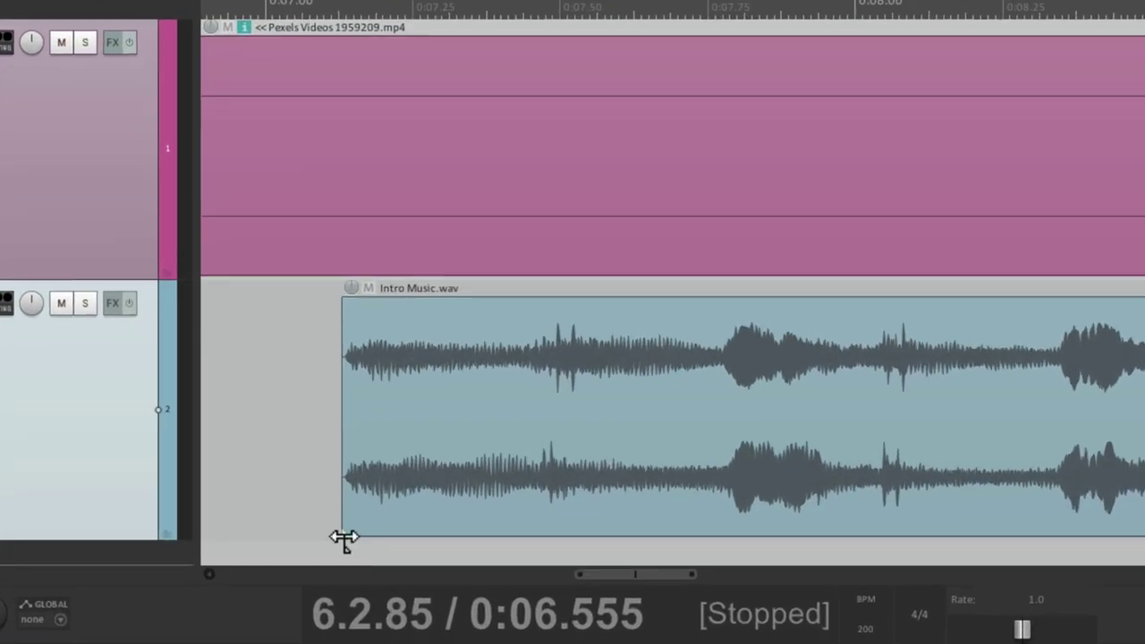
Set the Intro Music item's snap offset at its first loud swell and move the item so that offset falls at about 0:07.12
drag(343, 538, 725, 503)
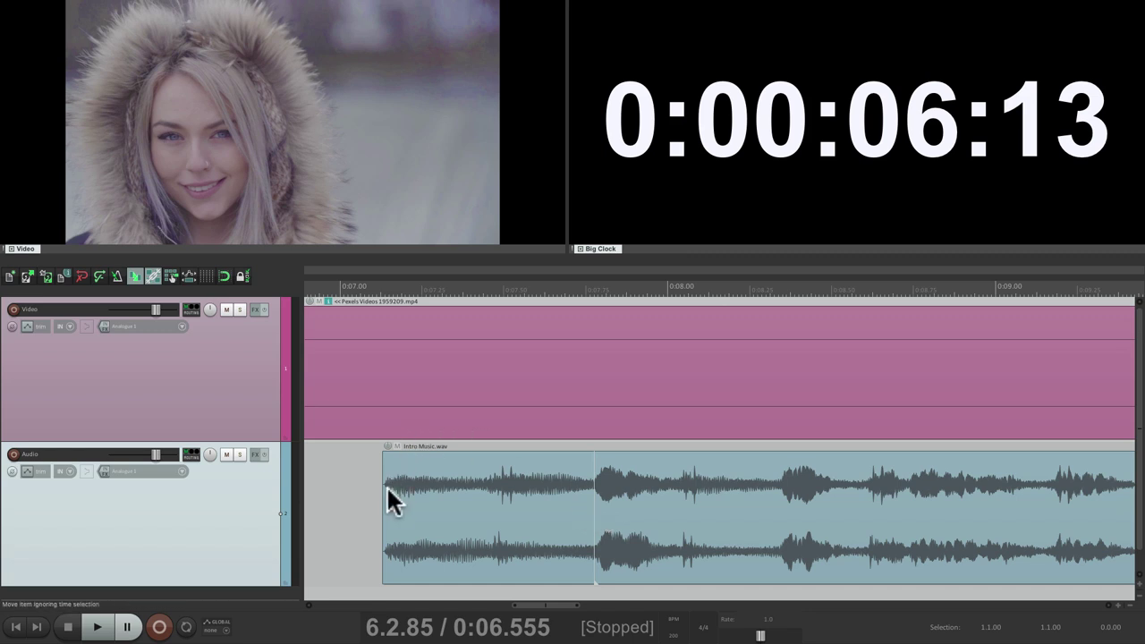
drag(572, 516, 600, 529)
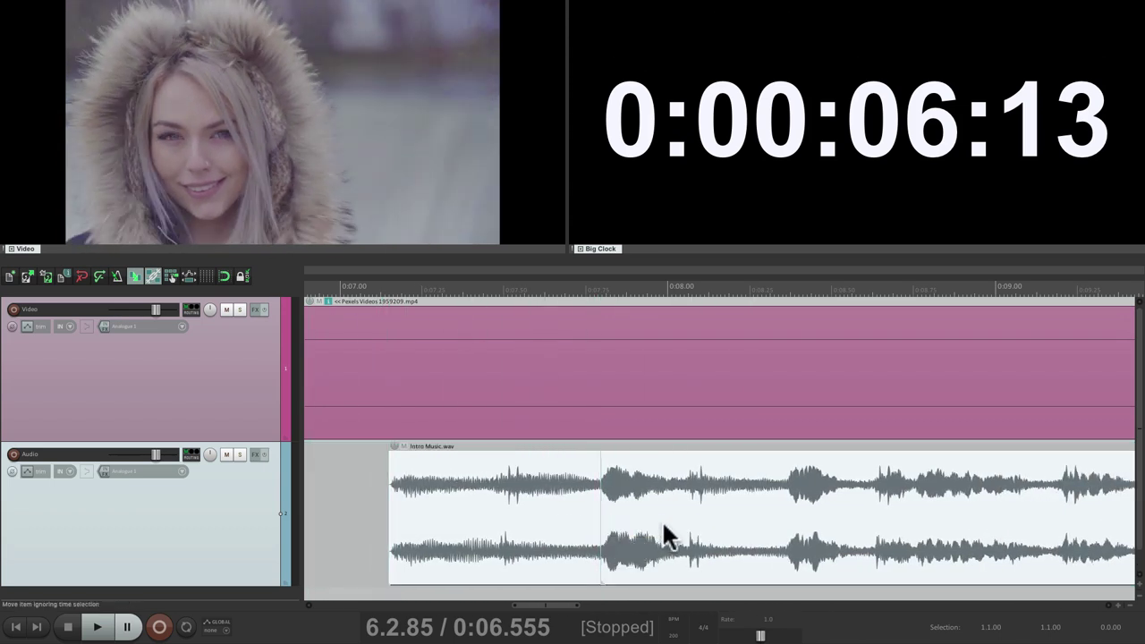
scroll(665, 532, left, 2)
drag(723, 534, 479, 530)
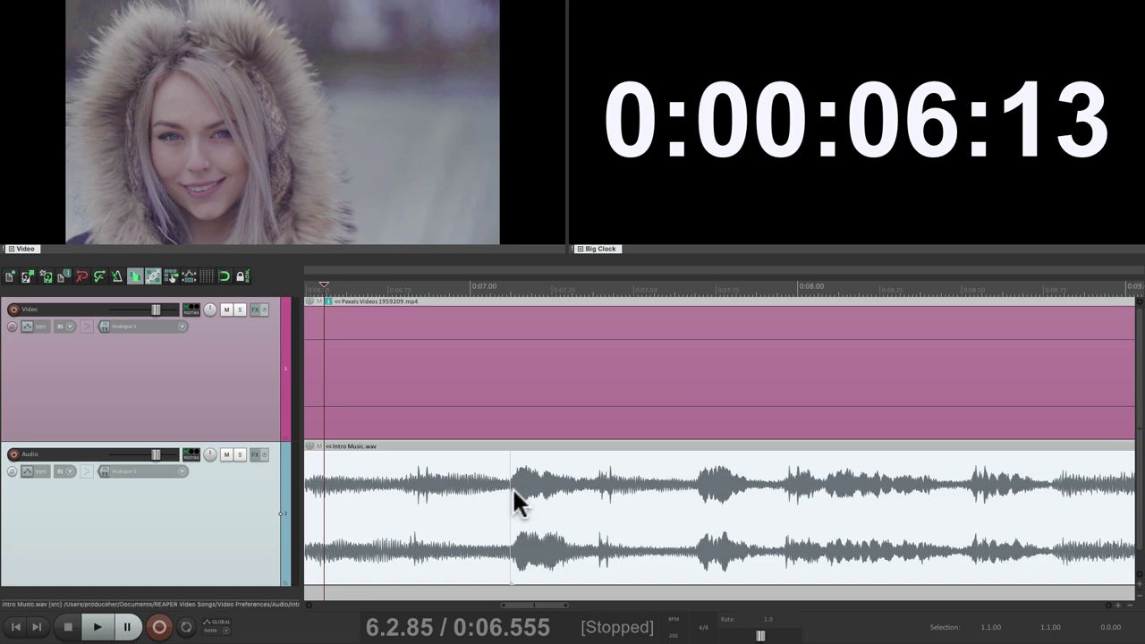
scroll(512, 487, left, 5)
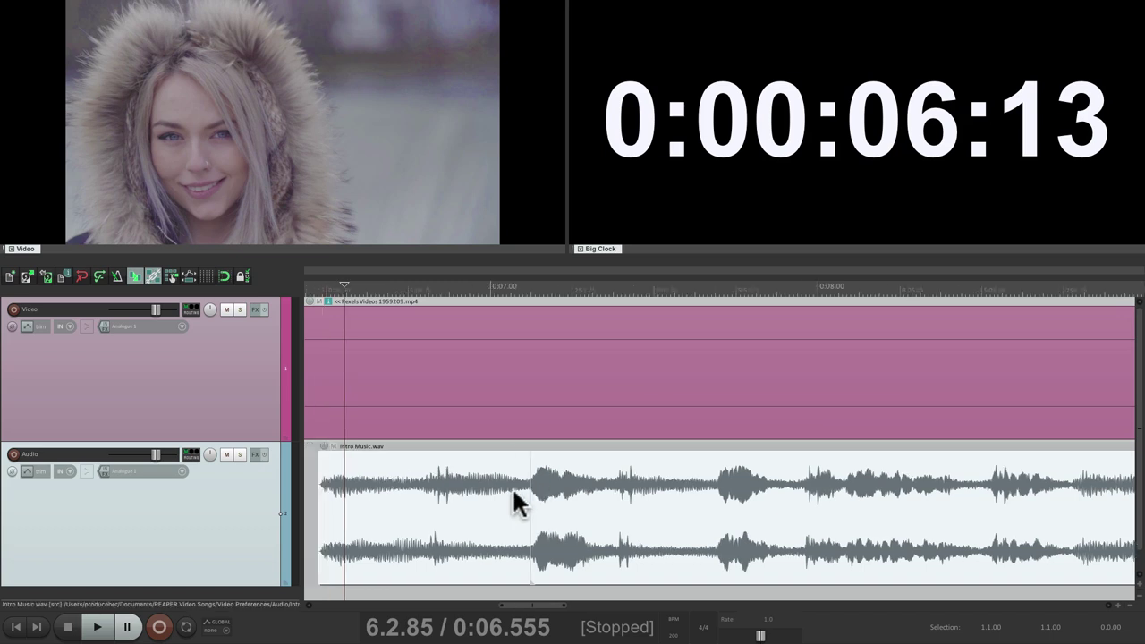
Play the project twice from 0:06.418, just before the Intro Music item, to check the swell against the video
click(452, 488)
key(space)
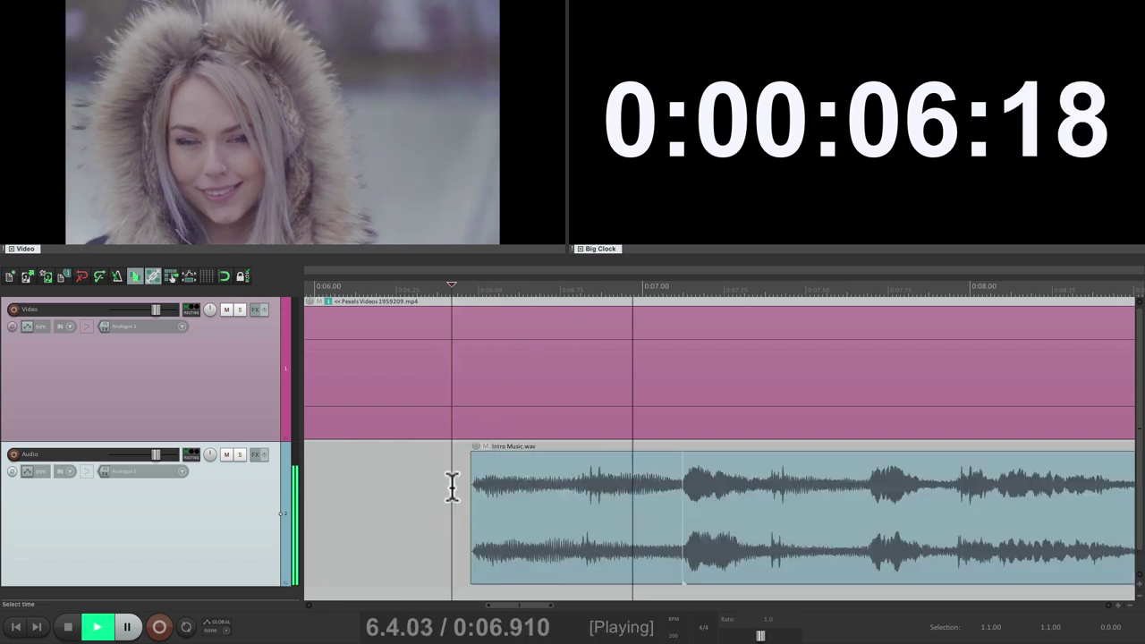
key(space)
key(space)
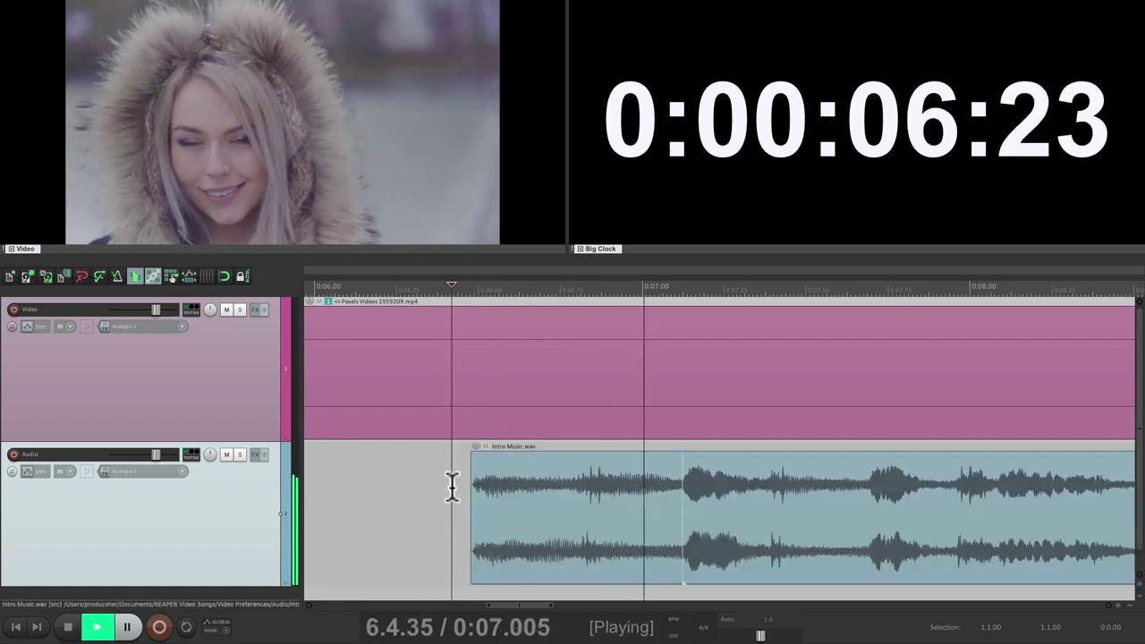
key(space)
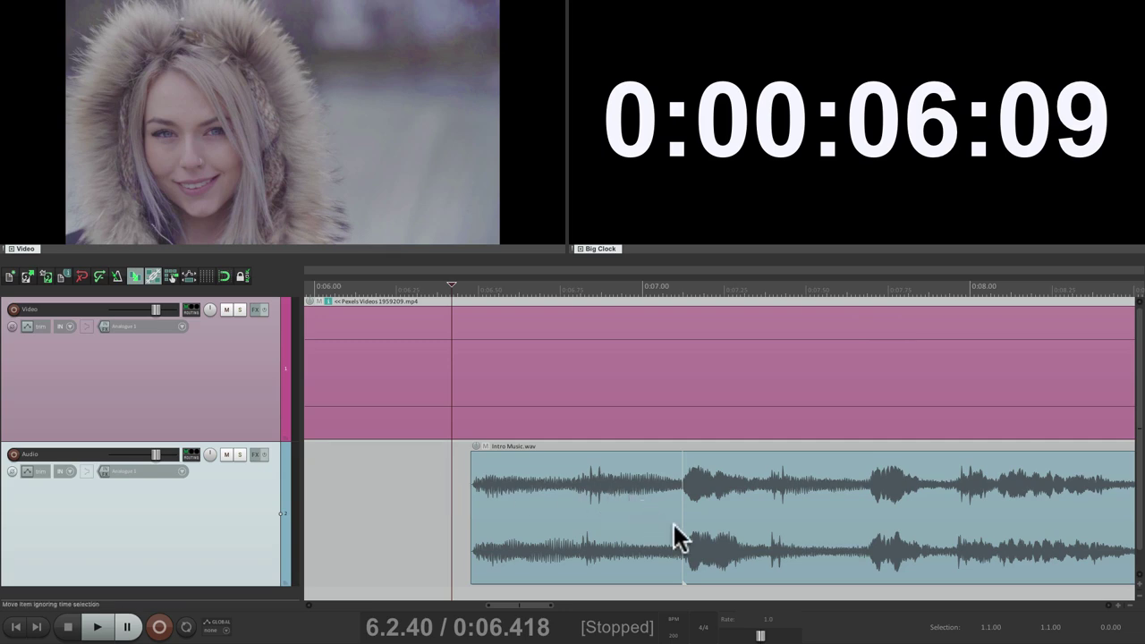
Set the video frame to seek to "Mouse cursor position" when moving audio items, and confirm the preferences
key(super+comma)
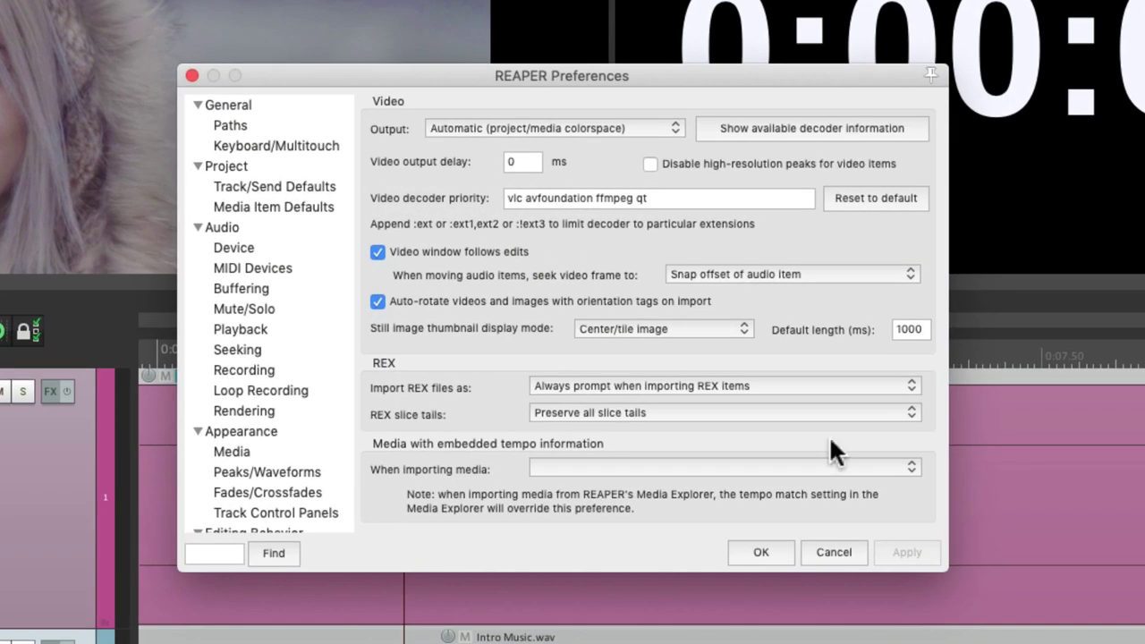
click(808, 276)
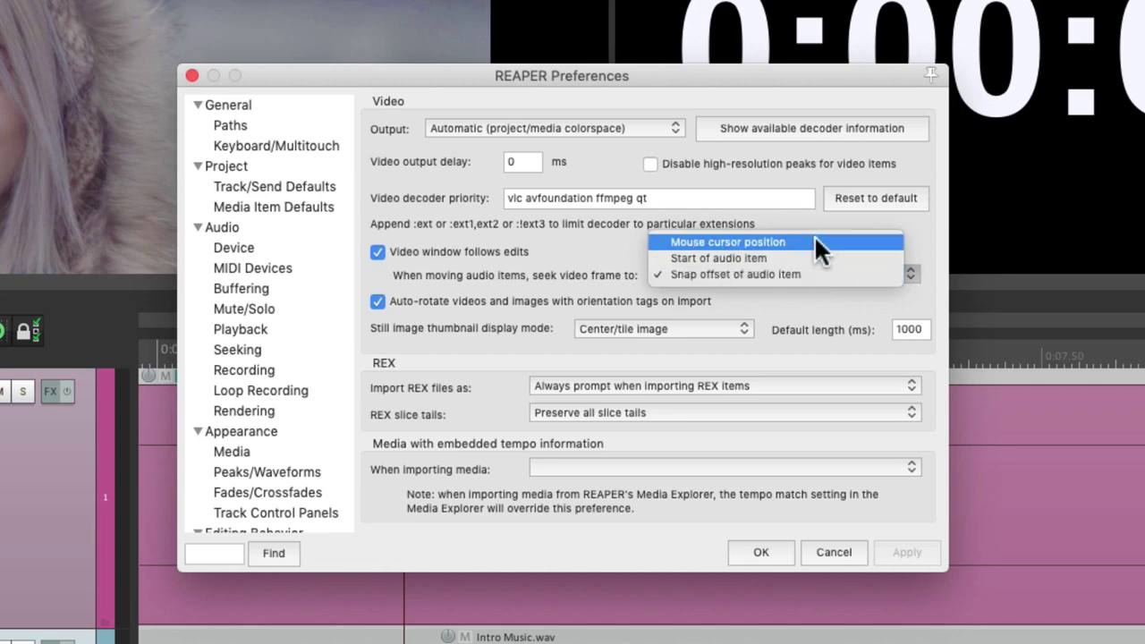
click(815, 241)
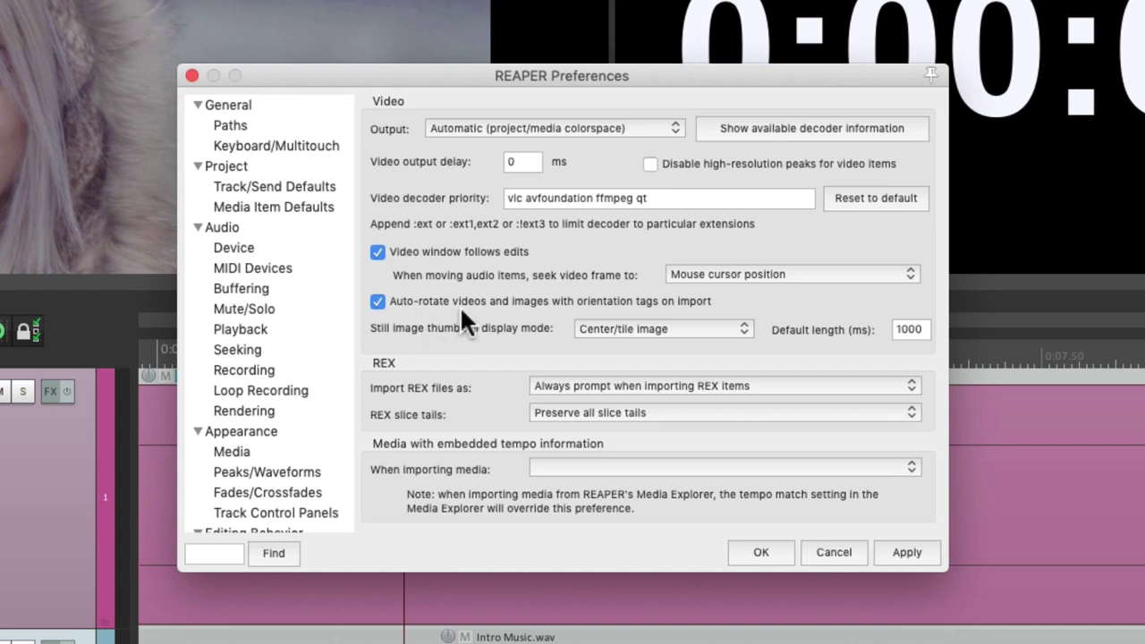
click(762, 552)
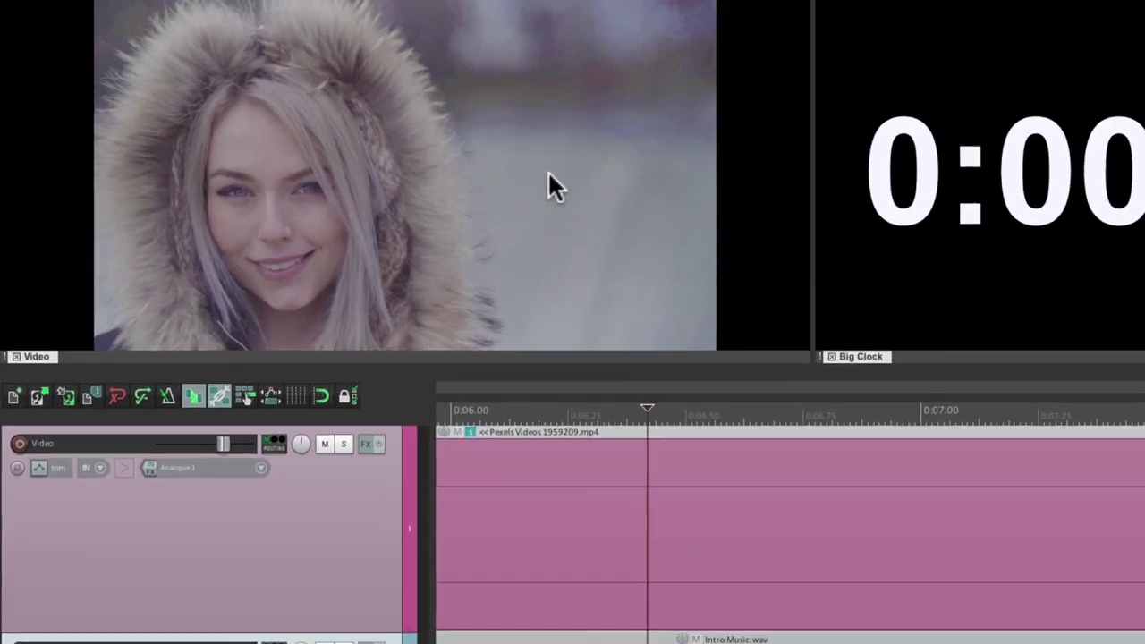
Apply the "Rotate 90 CW" transform to the video in its item properties
right_click(388, 128)
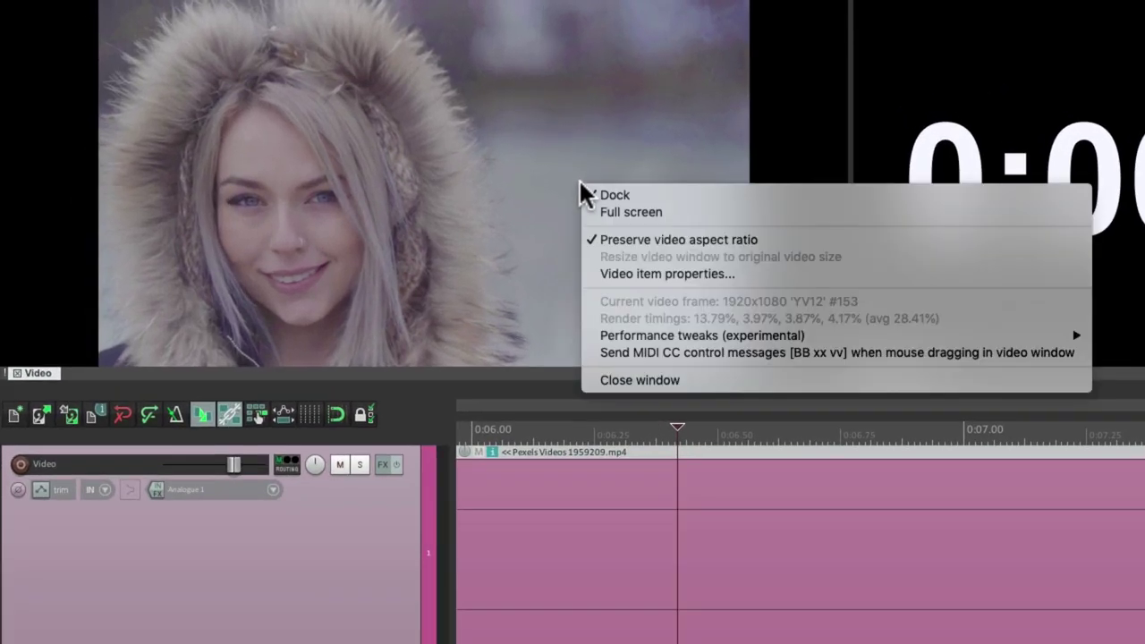
click(594, 275)
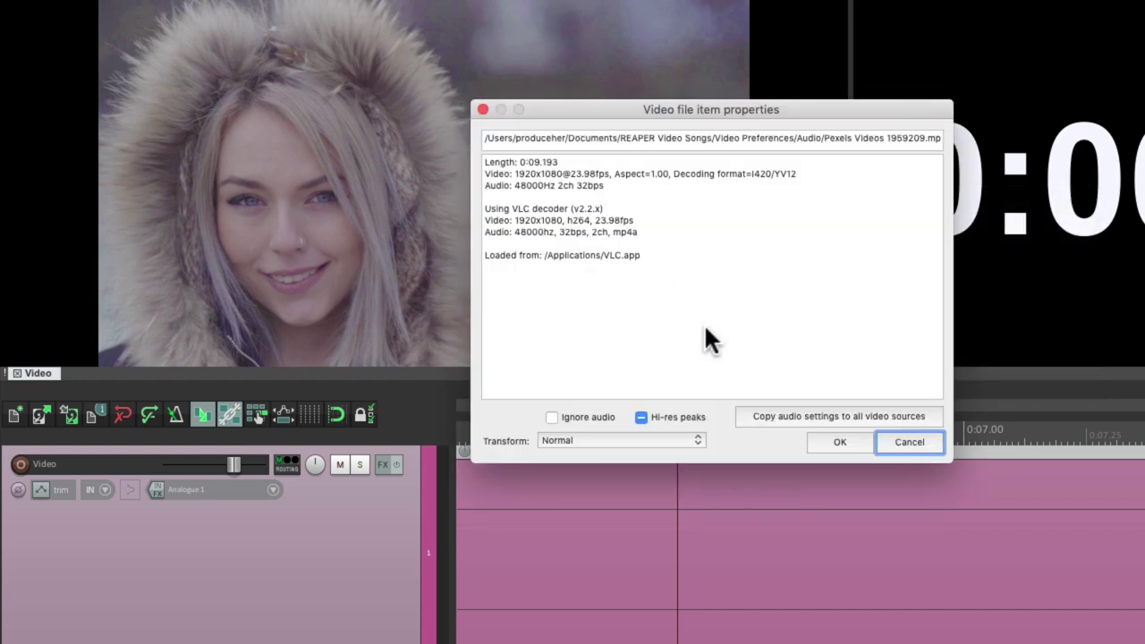
click(671, 435)
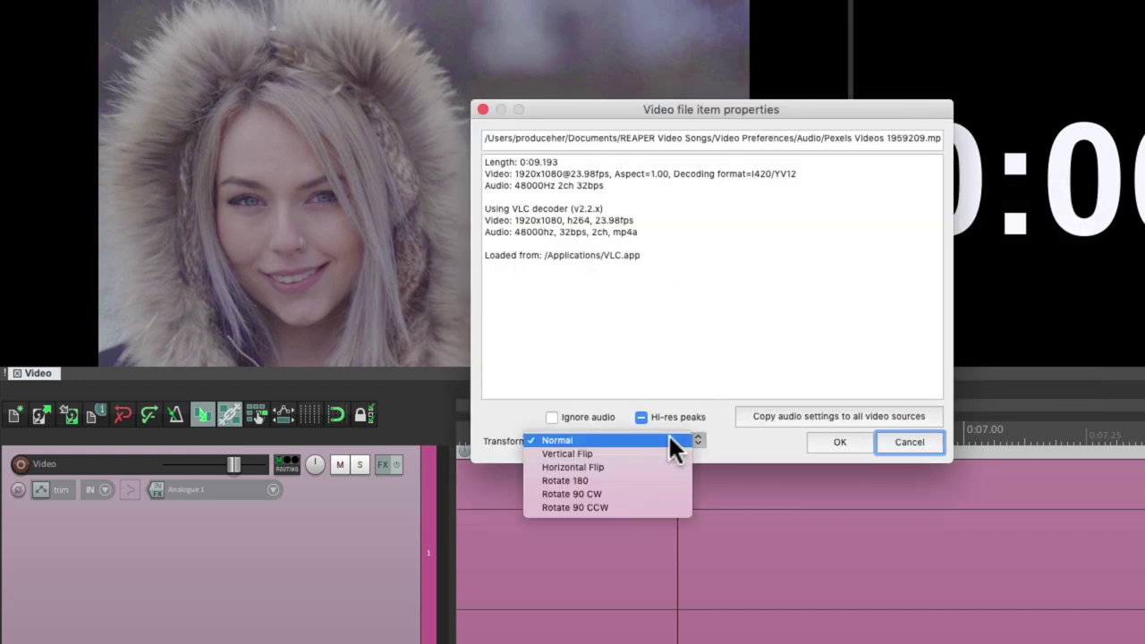
click(669, 494)
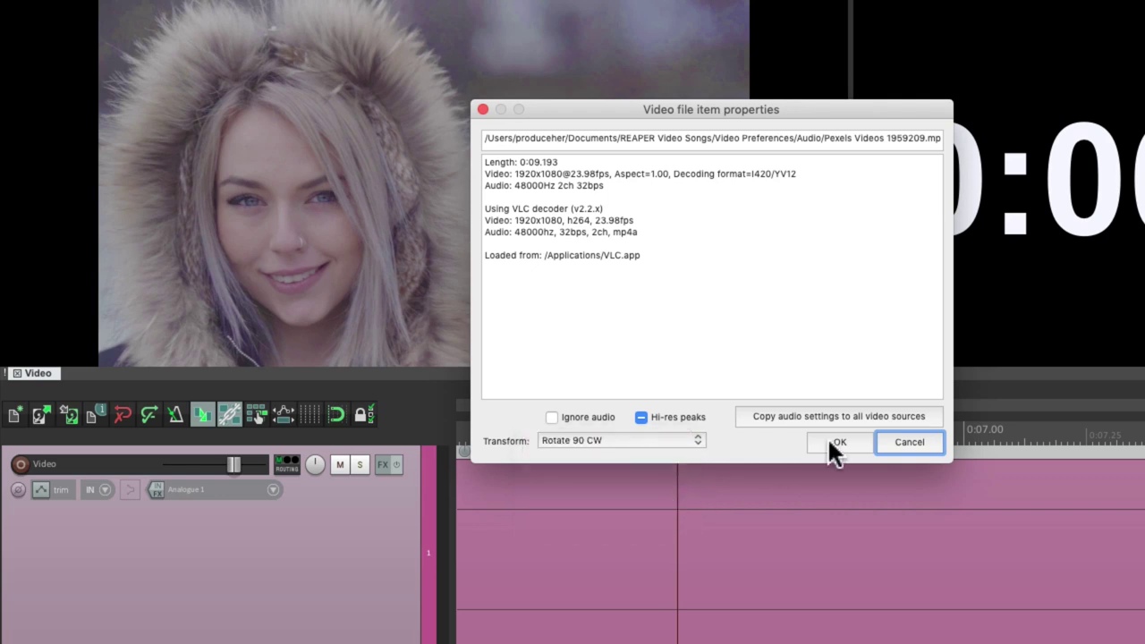
click(836, 442)
Set the video item's transform back to Normal in its item properties
right_click(652, 255)
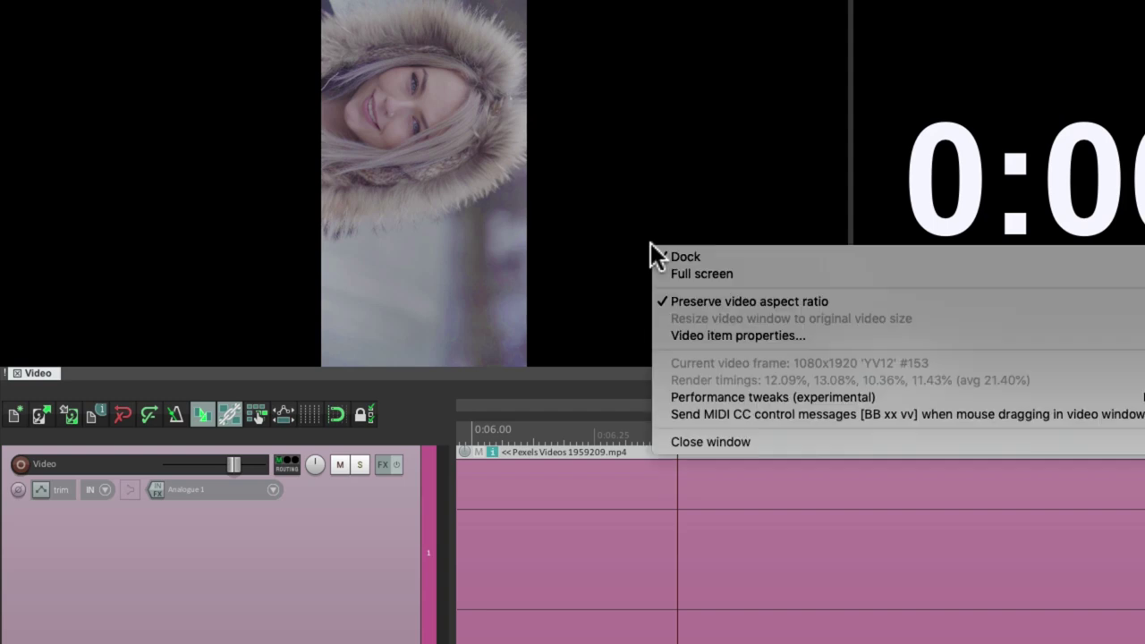
click(664, 336)
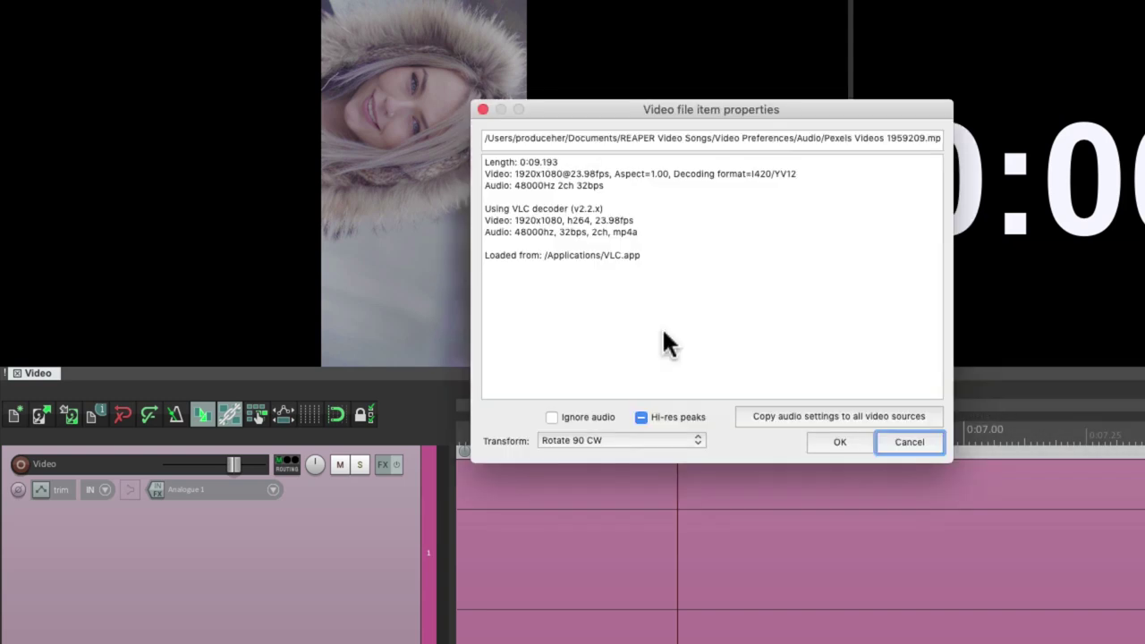
click(628, 434)
click(629, 386)
click(836, 443)
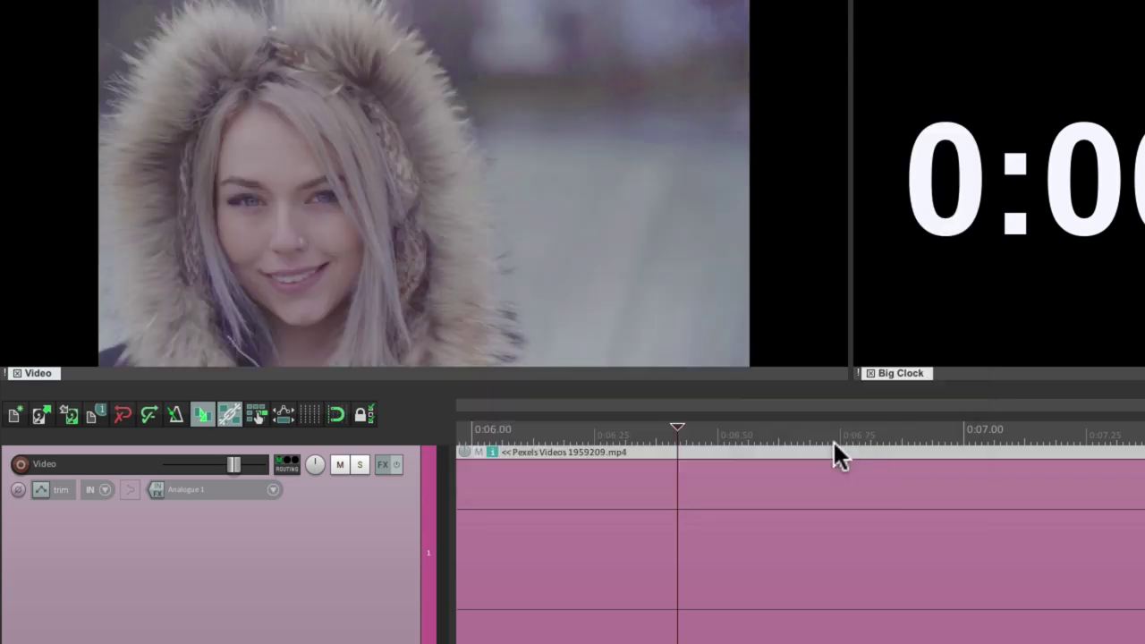
Review the still image thumbnail display mode in the Video preferences, leaving the settings as they are
key(super+comma)
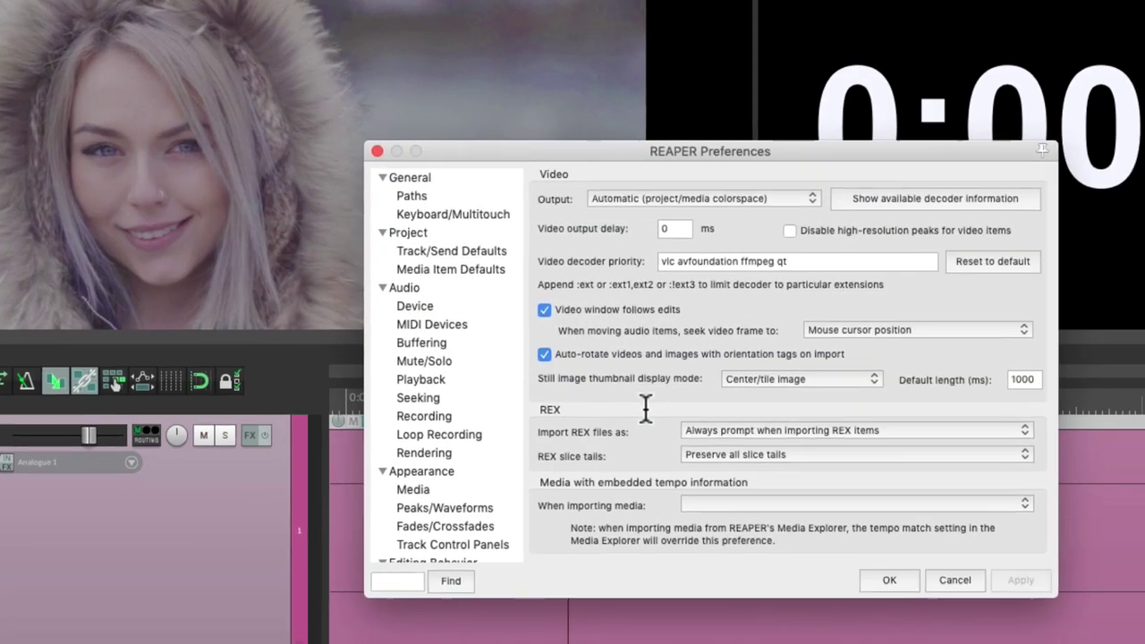
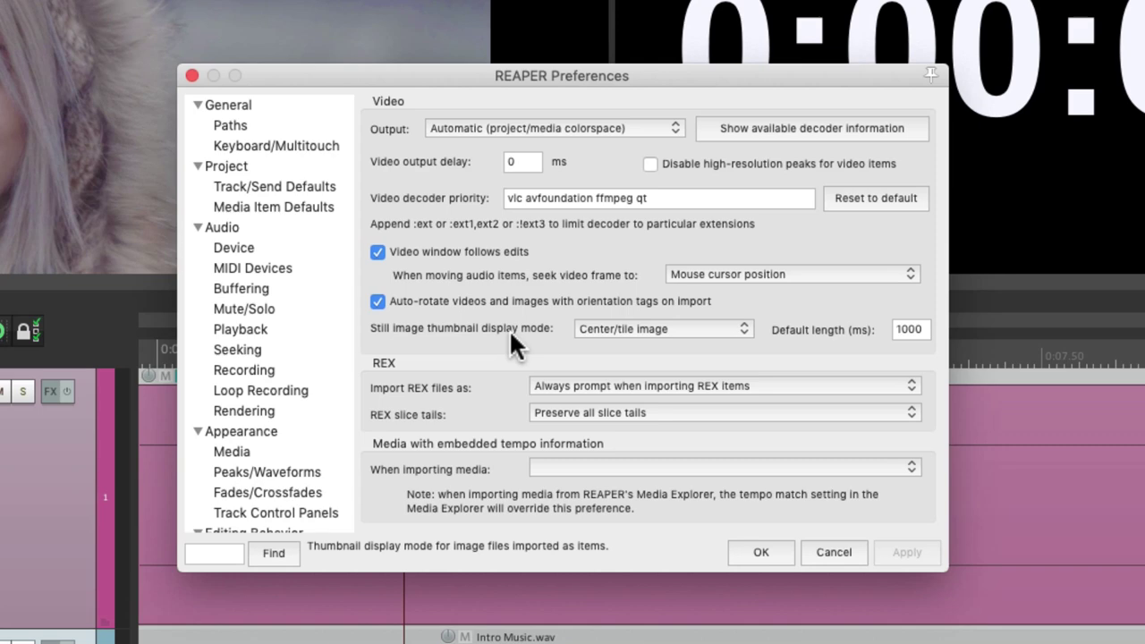
click(759, 549)
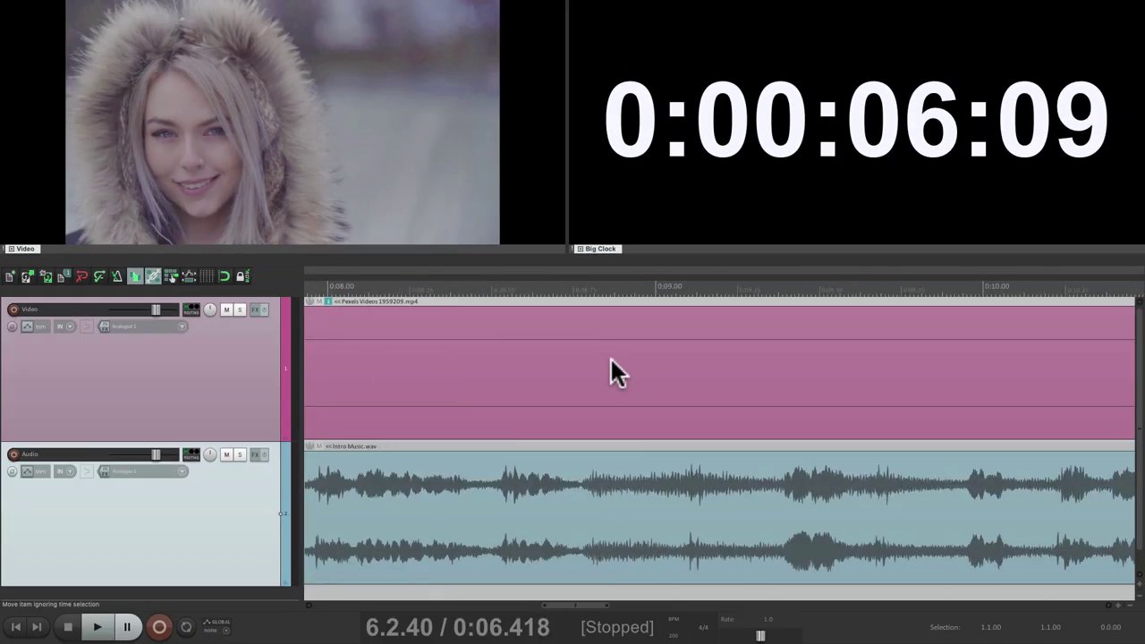
Move the screenshot PNG item on the Video track to start at about 0:15.32 and place the edit cursor over it at about 0:15.42
scroll(610, 356, right, 10)
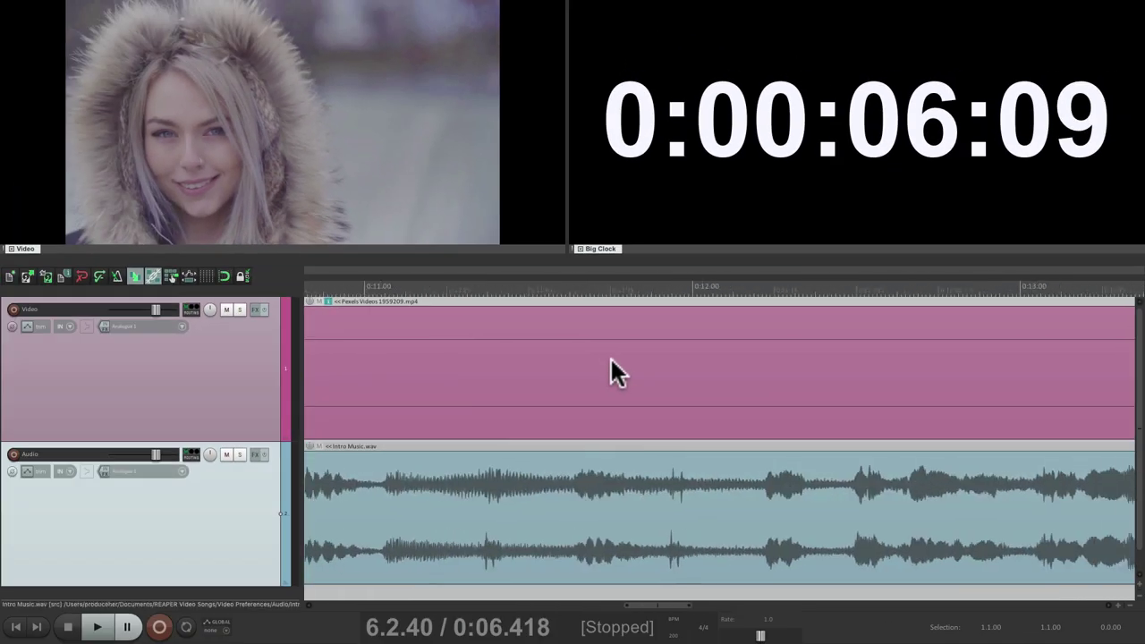
click(659, 284)
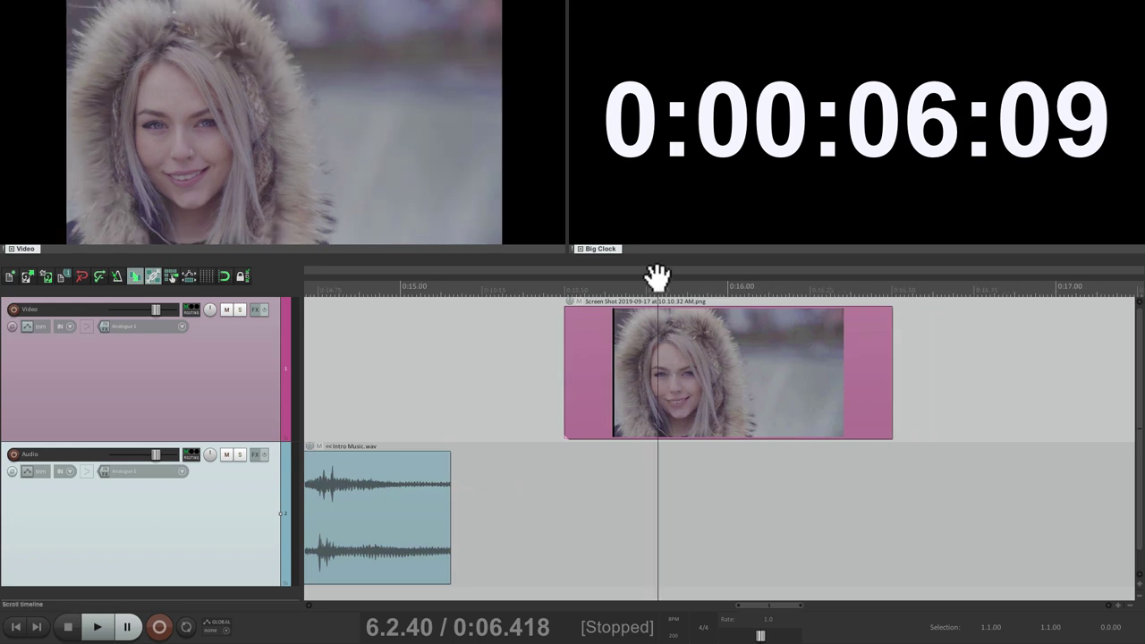
drag(683, 376, 636, 370)
click(488, 353)
click(576, 366)
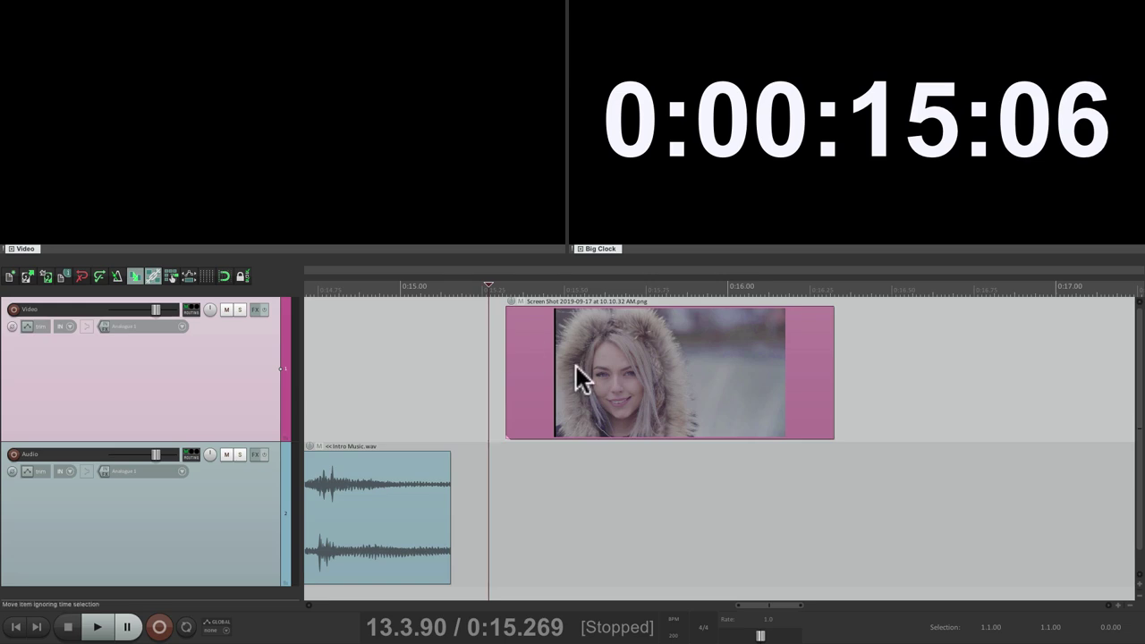
click(538, 284)
Extend the end of the screenshot PNG item on the Video track to about 0:16.94
key(super+comma)
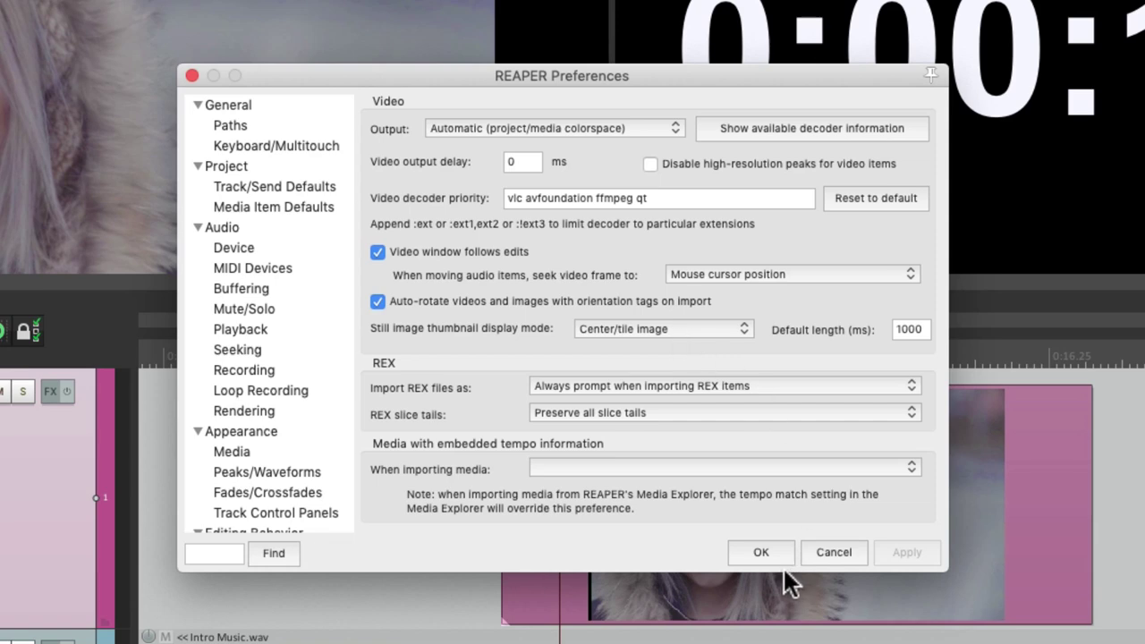
click(760, 551)
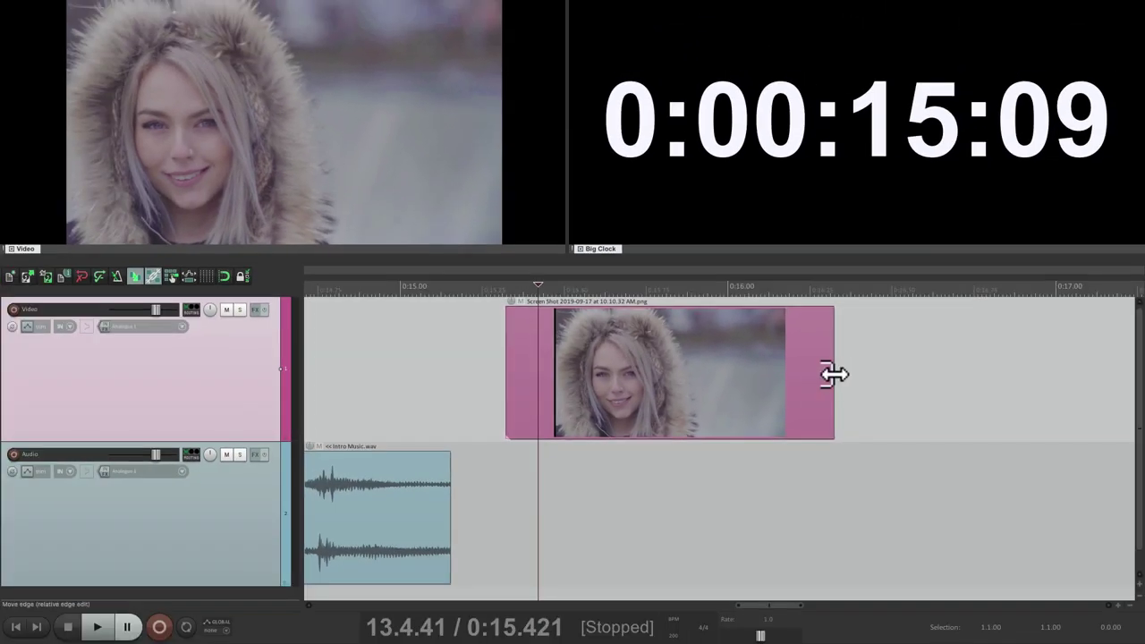
drag(834, 374, 1037, 376)
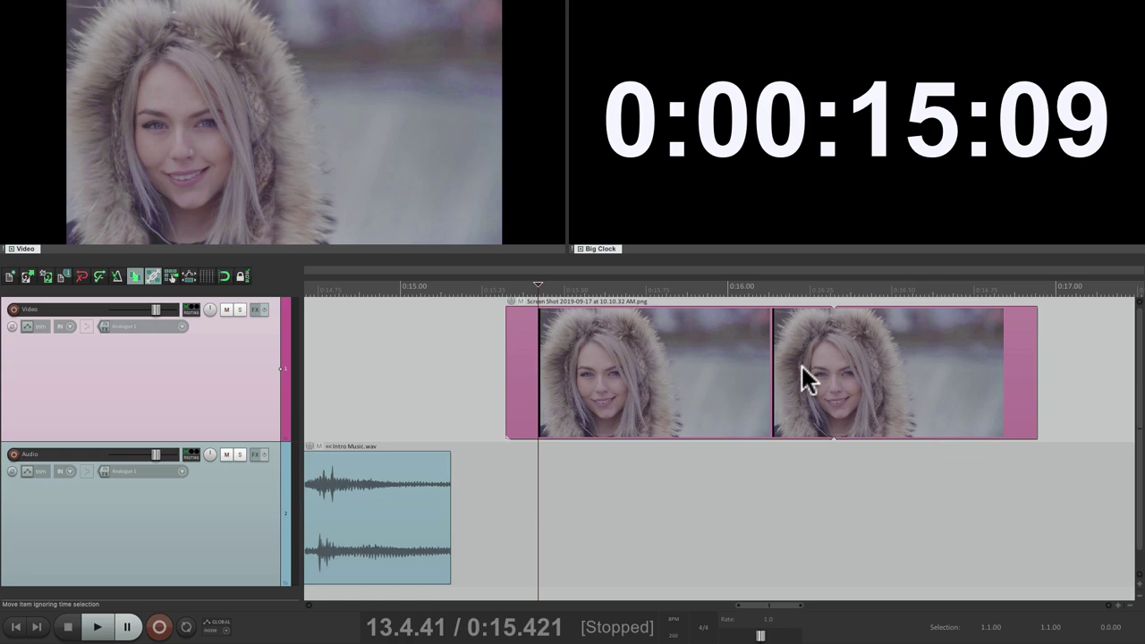
Try the "No thumbnail" and "Full height" still image thumbnail display modes in the Video preferences
key(super+comma)
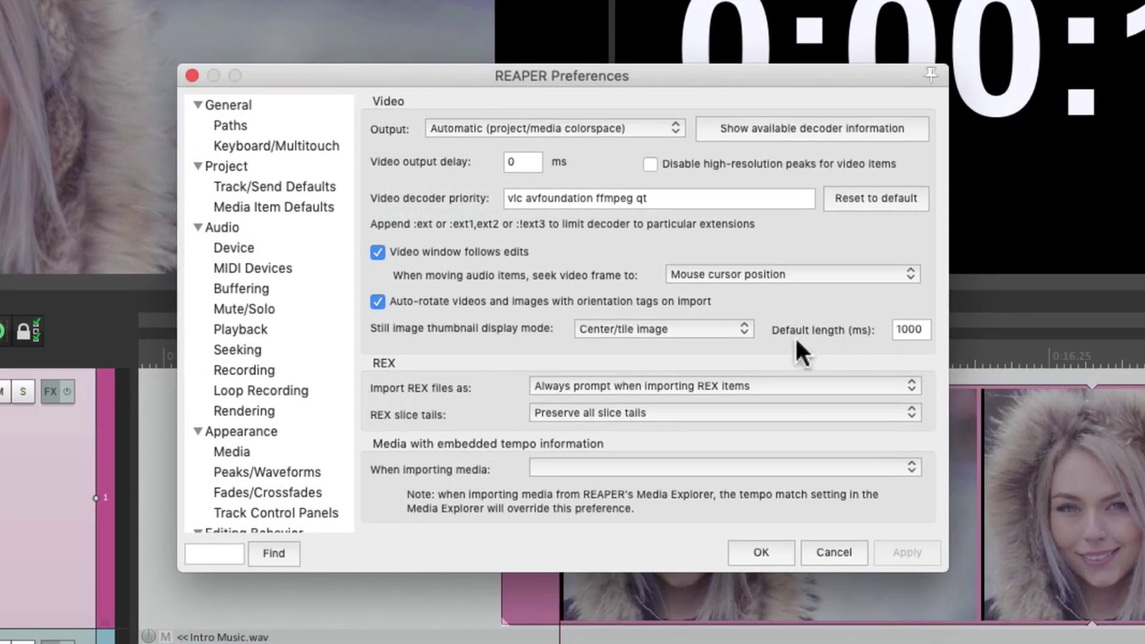
click(668, 329)
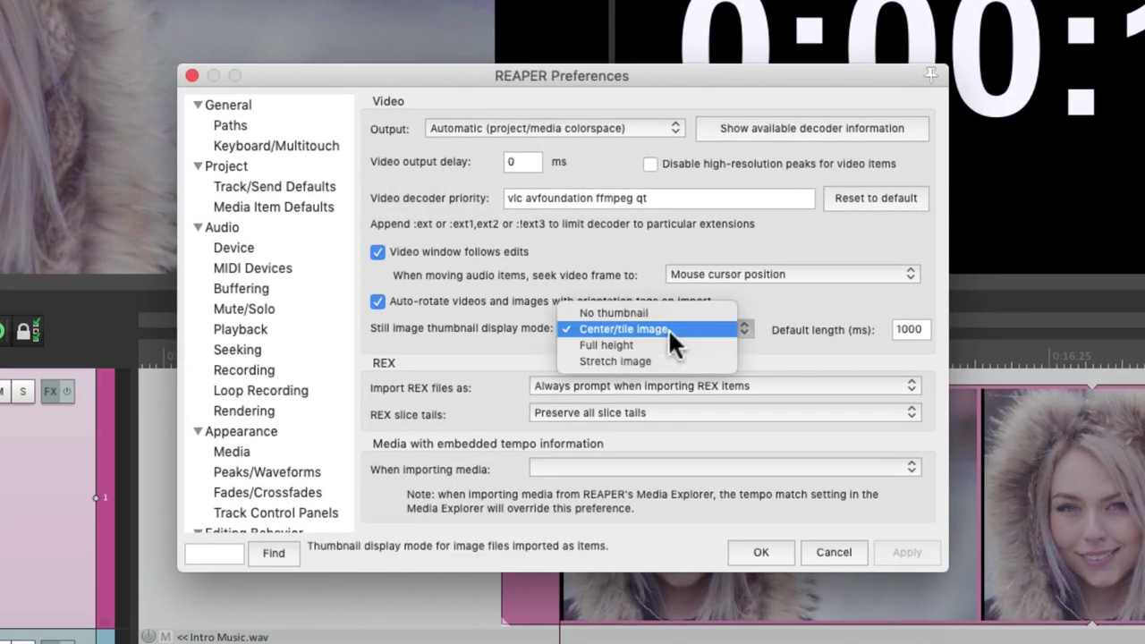
click(670, 312)
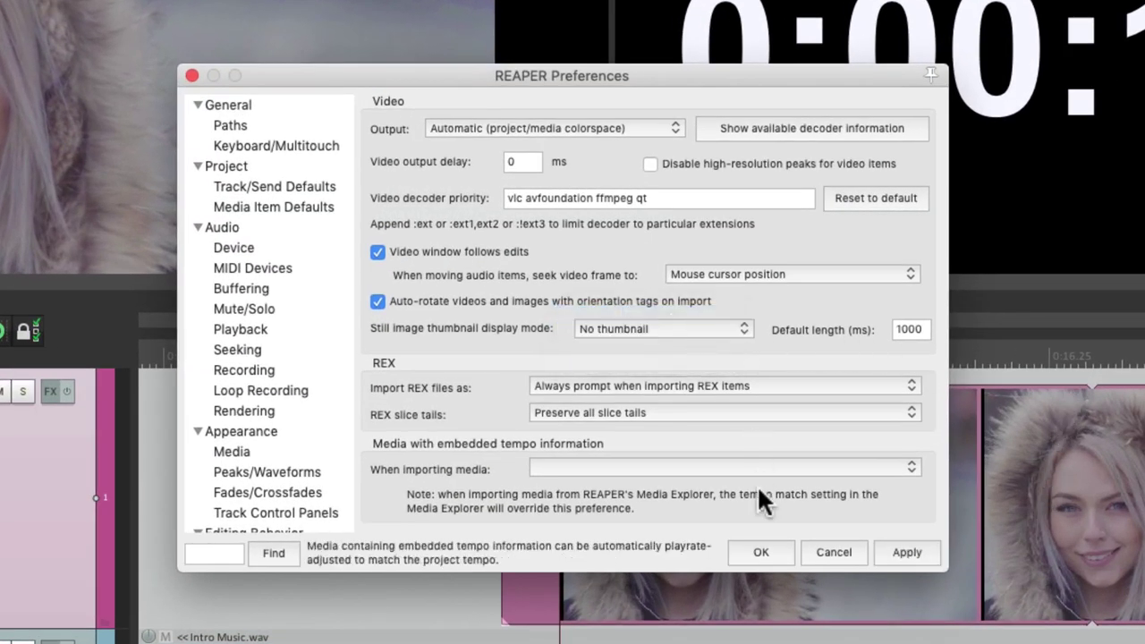
click(756, 551)
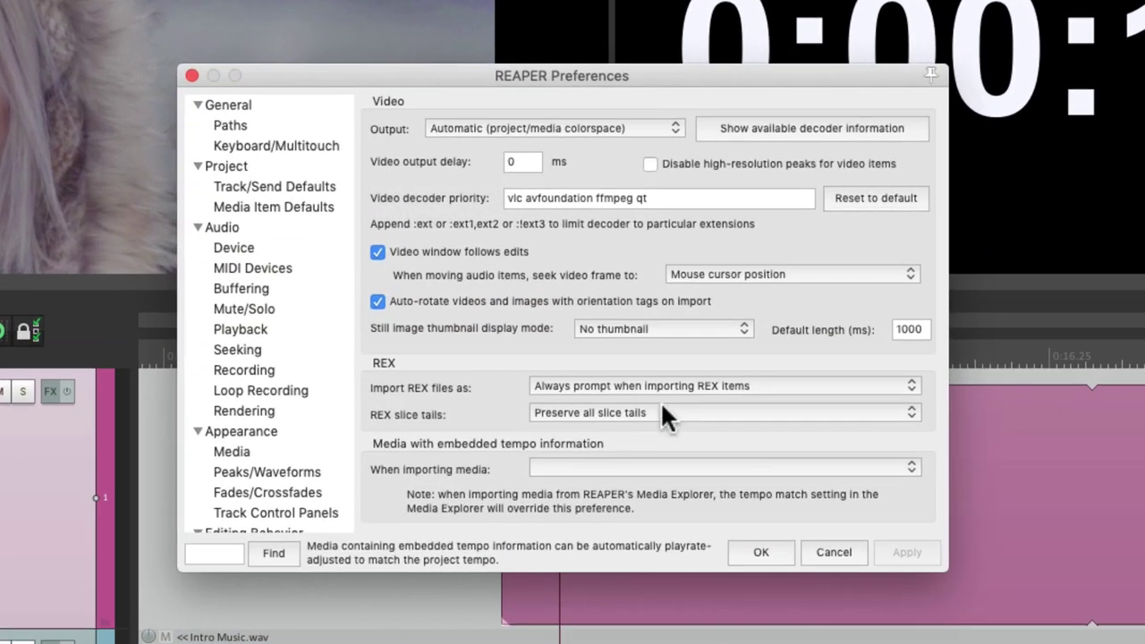
click(598, 277)
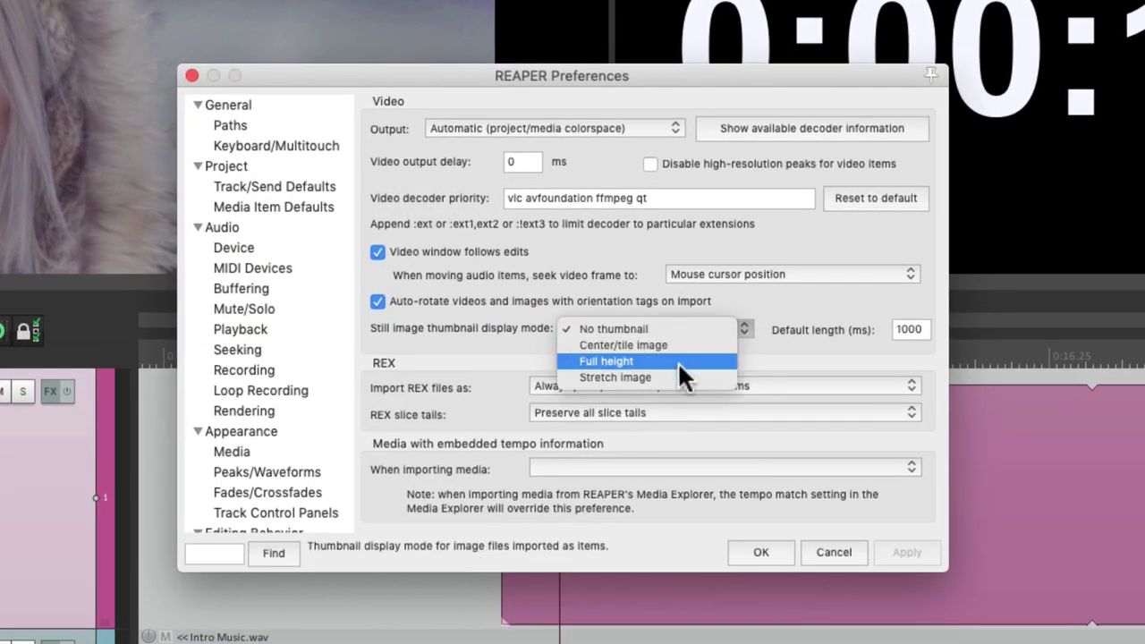
click(677, 361)
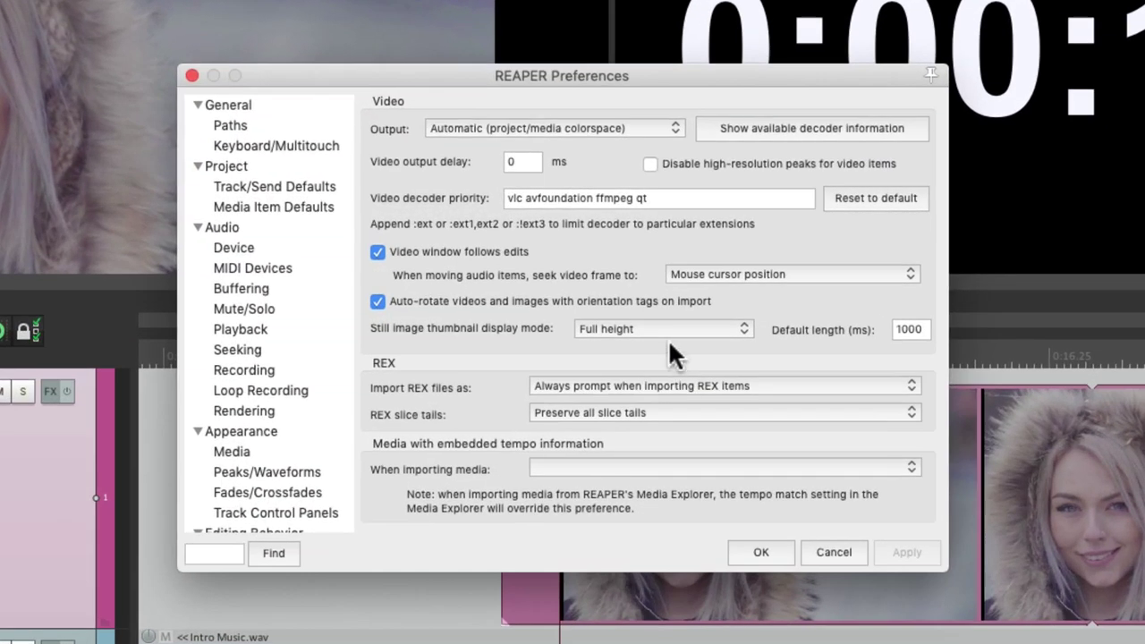
Set the still image thumbnail display mode to "Stretch image" and shorten the screenshot PNG item to end at about 0:16.56
click(668, 328)
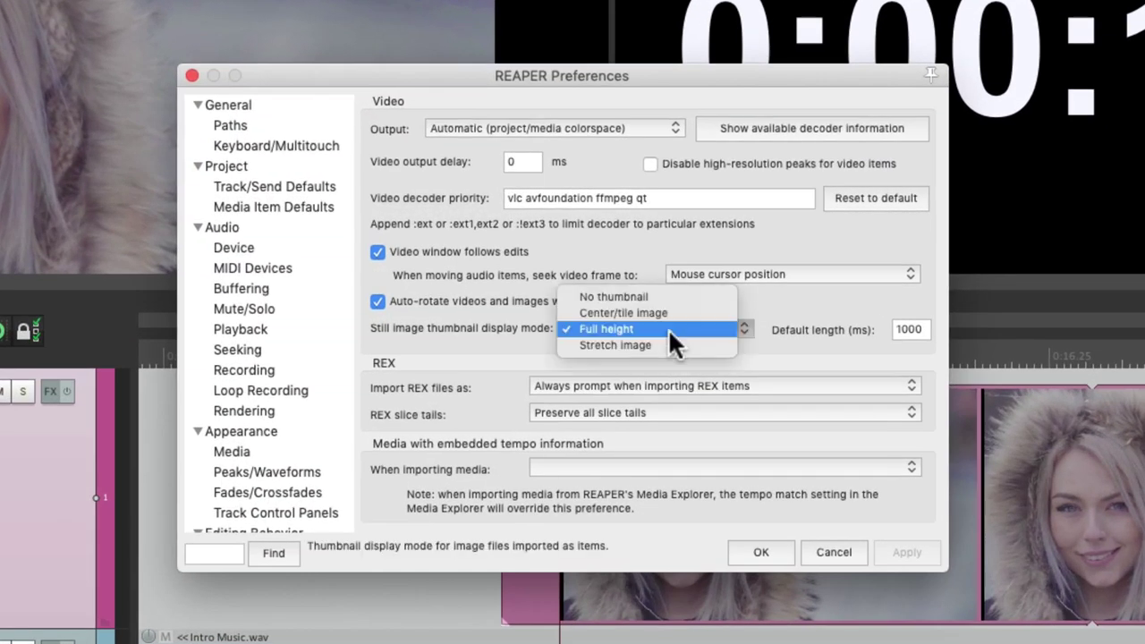
click(683, 340)
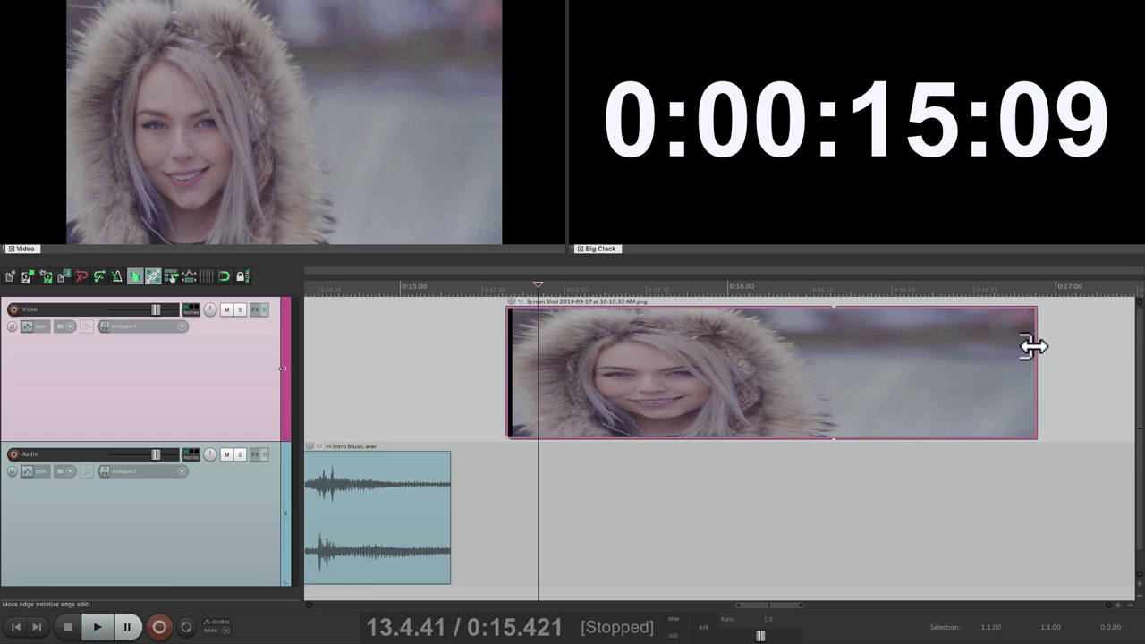
drag(1033, 344, 908, 361)
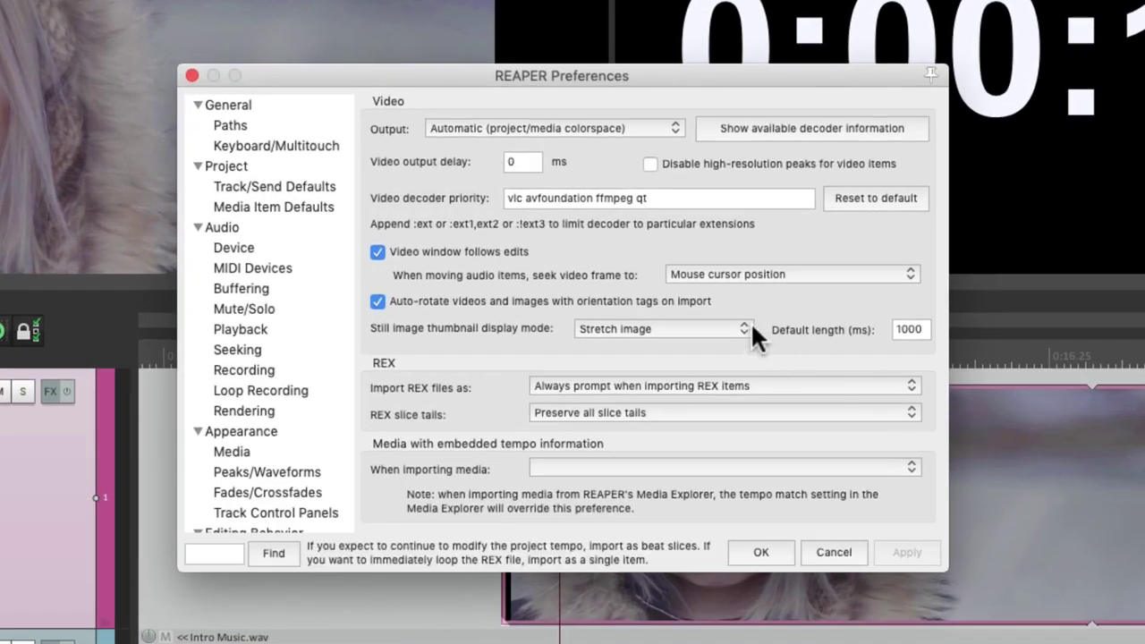
Set the still image thumbnail display mode to "Center/tile image" and extend the screenshot PNG item to end at about 0:17.14
click(697, 328)
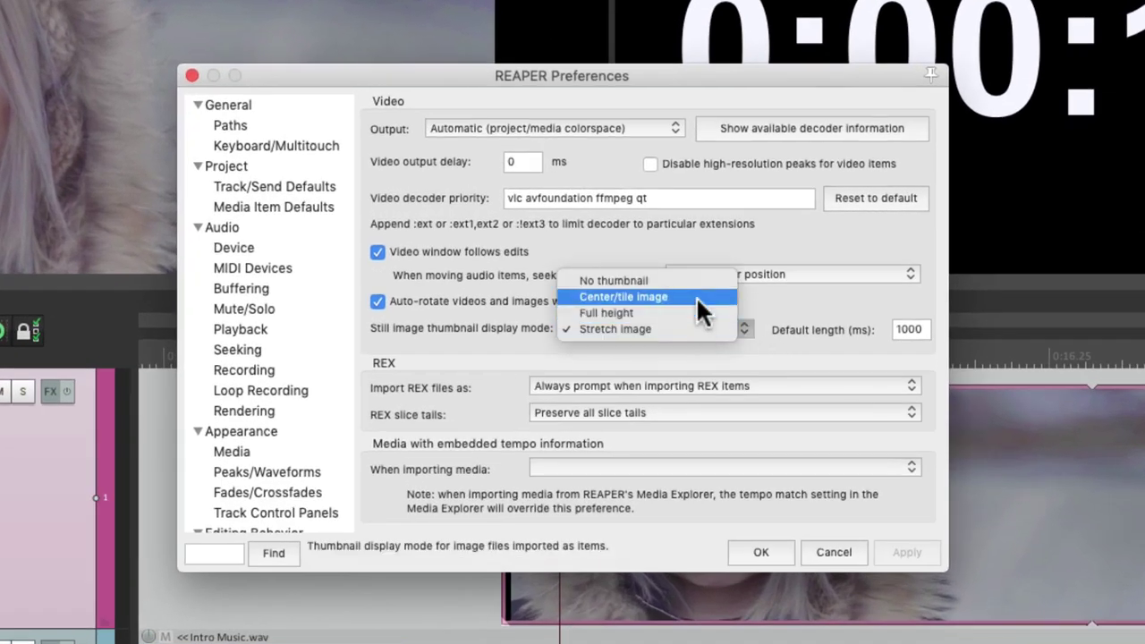
click(696, 296)
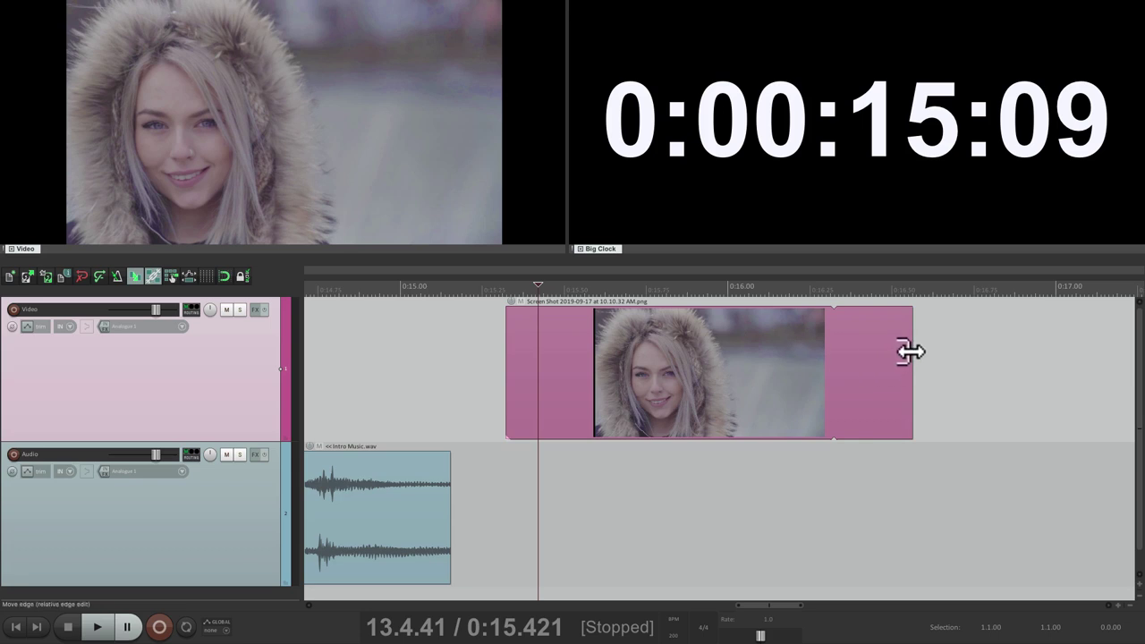
drag(910, 351, 978, 353)
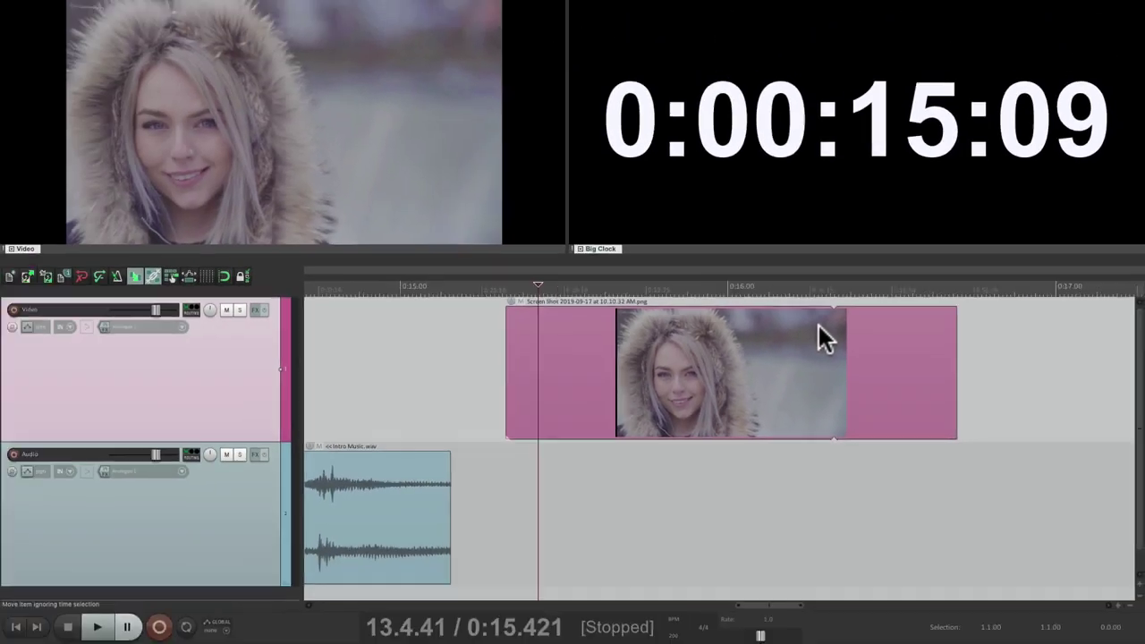
scroll(718, 328, down, 3)
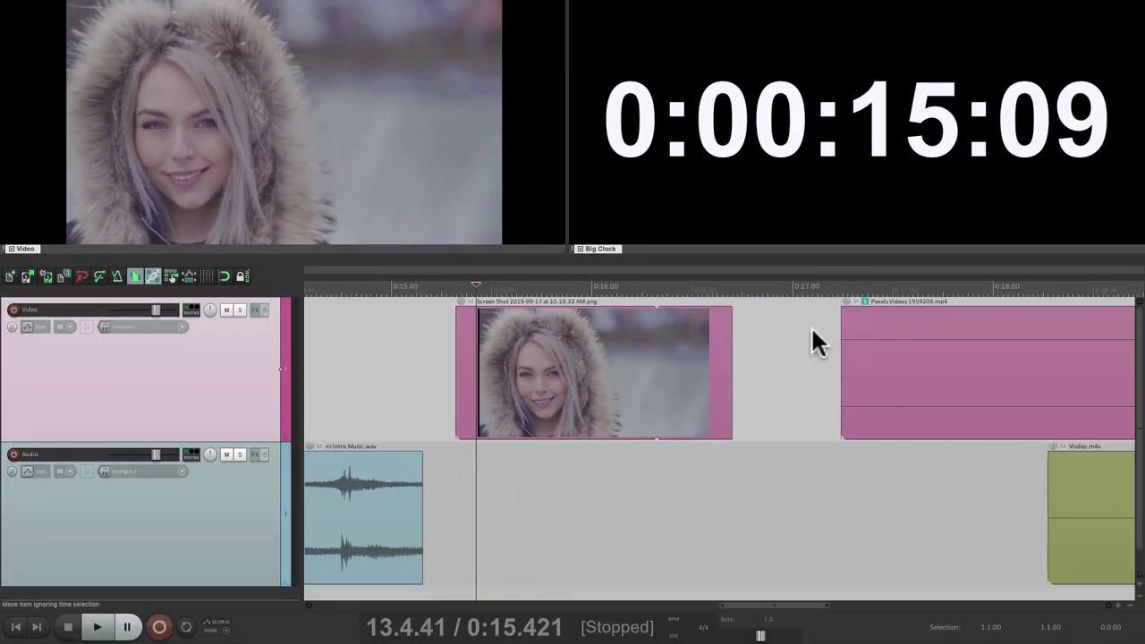
drag(692, 340, 780, 342)
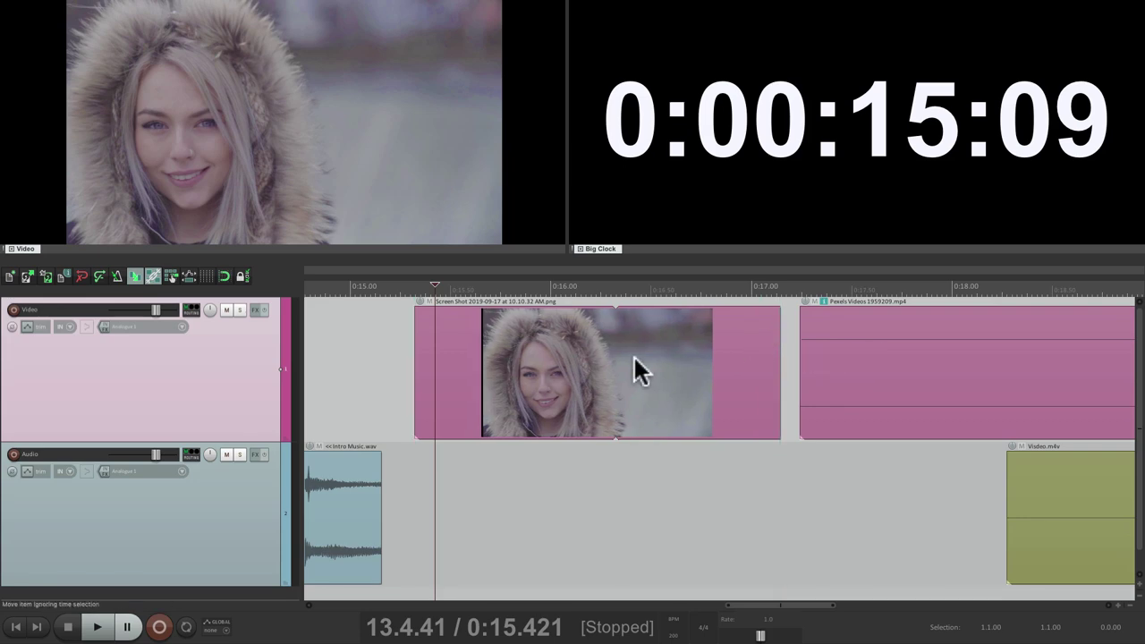
Set the default length of newly imported still images to 500 ms in the Video preferences
key(super+comma)
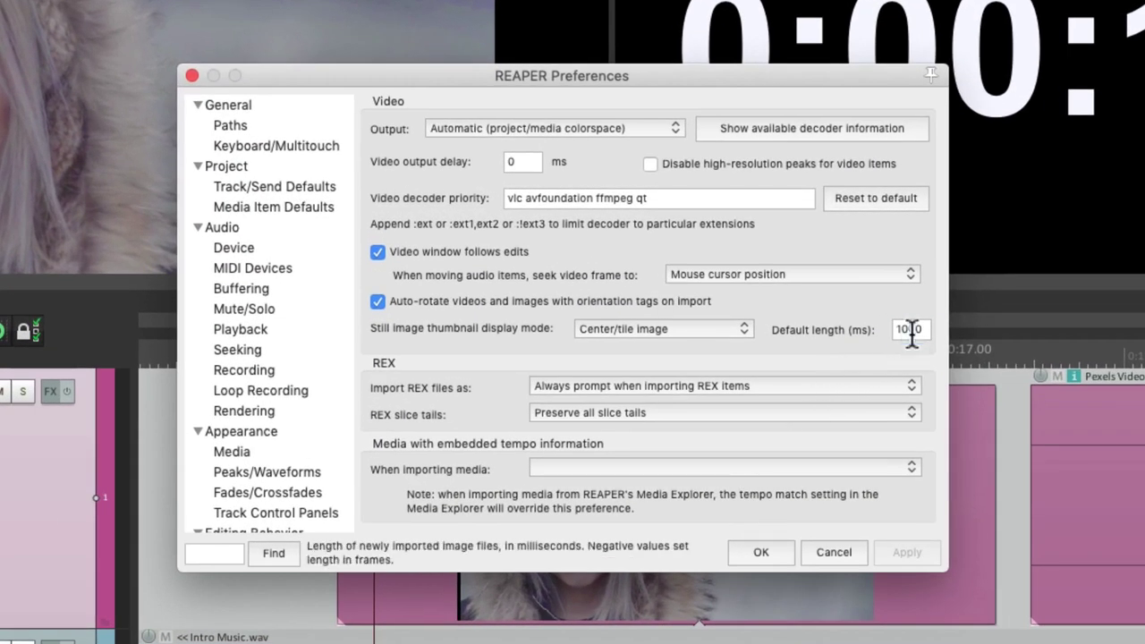
double_click(909, 329)
text(500)
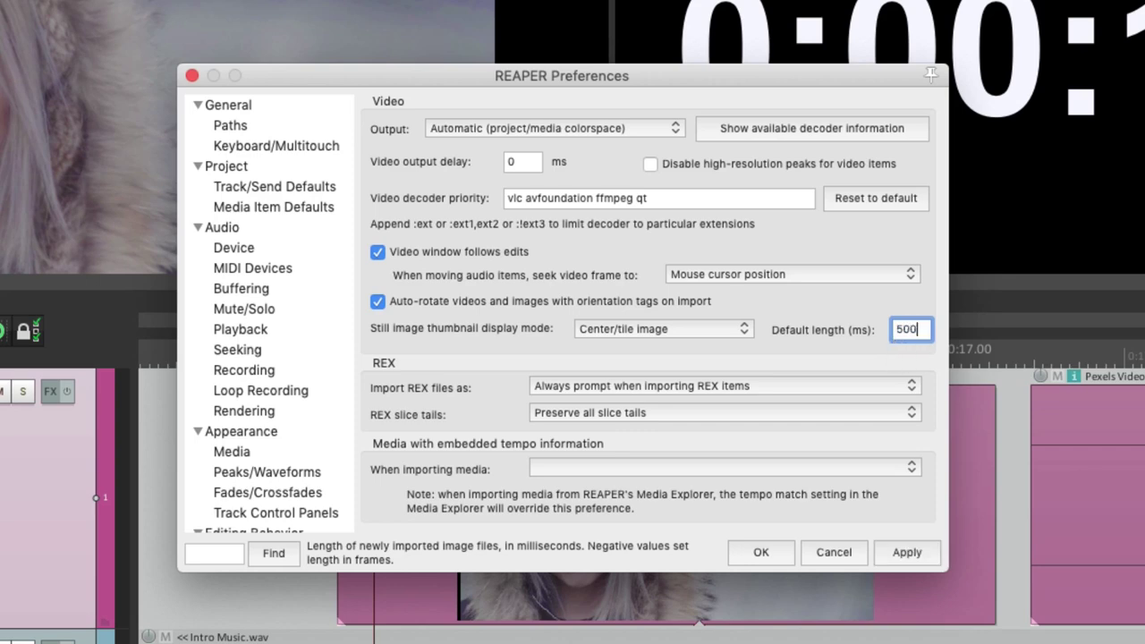
key(Return)
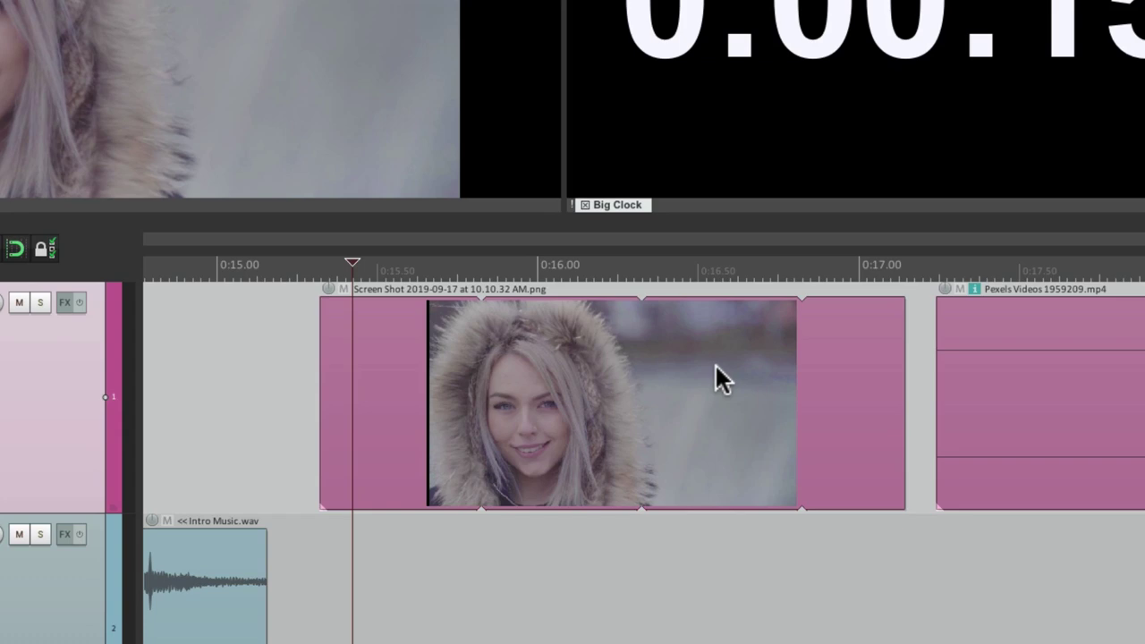
Set the default still image length to 1000 ms and extend the short screenshot PNG item to end at about 0:16.95
key(super+comma)
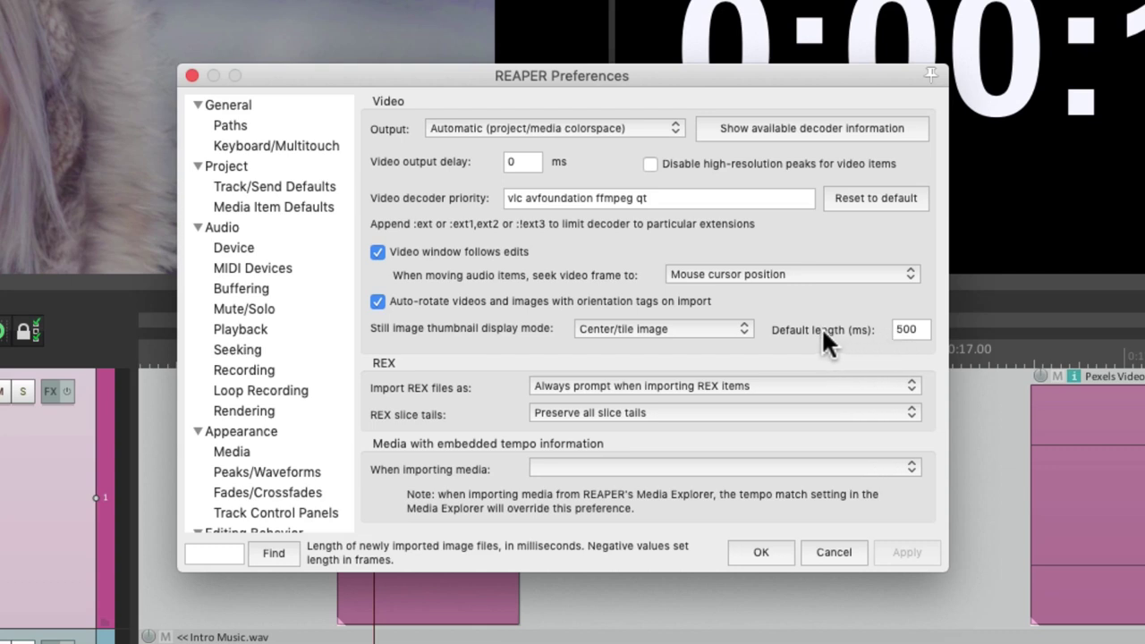
double_click(907, 328)
text(1000)
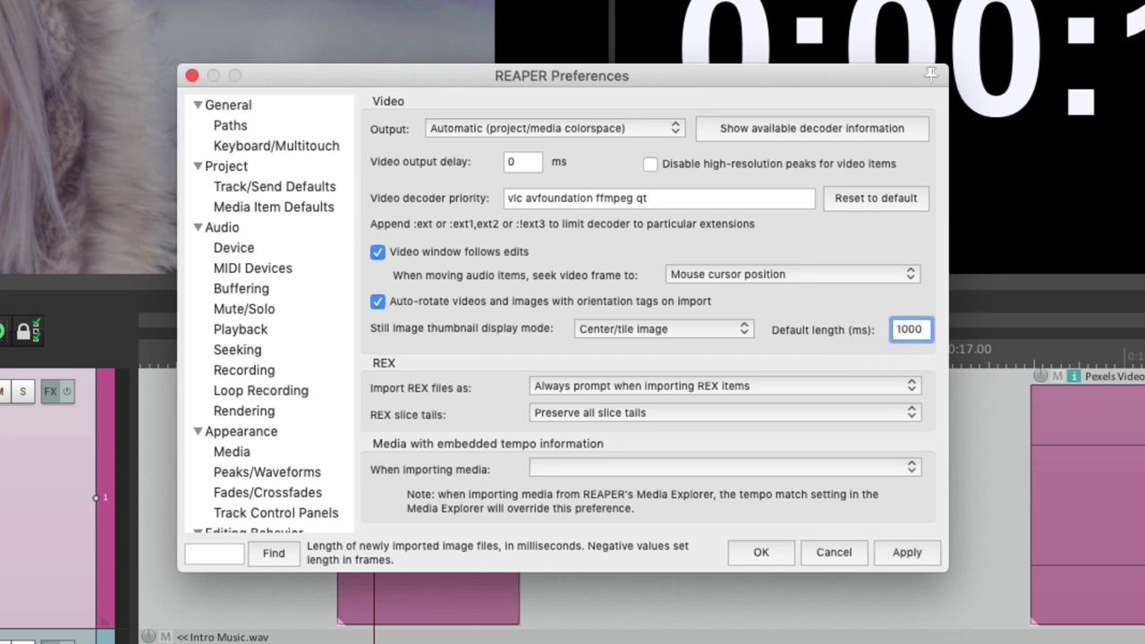
click(762, 549)
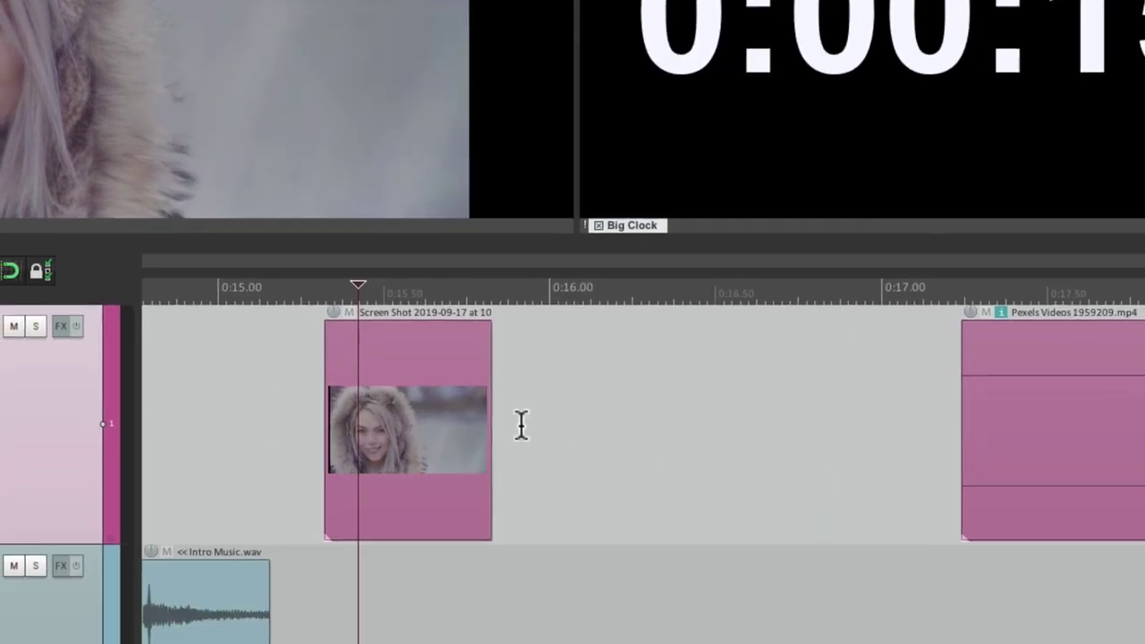
drag(491, 425, 866, 426)
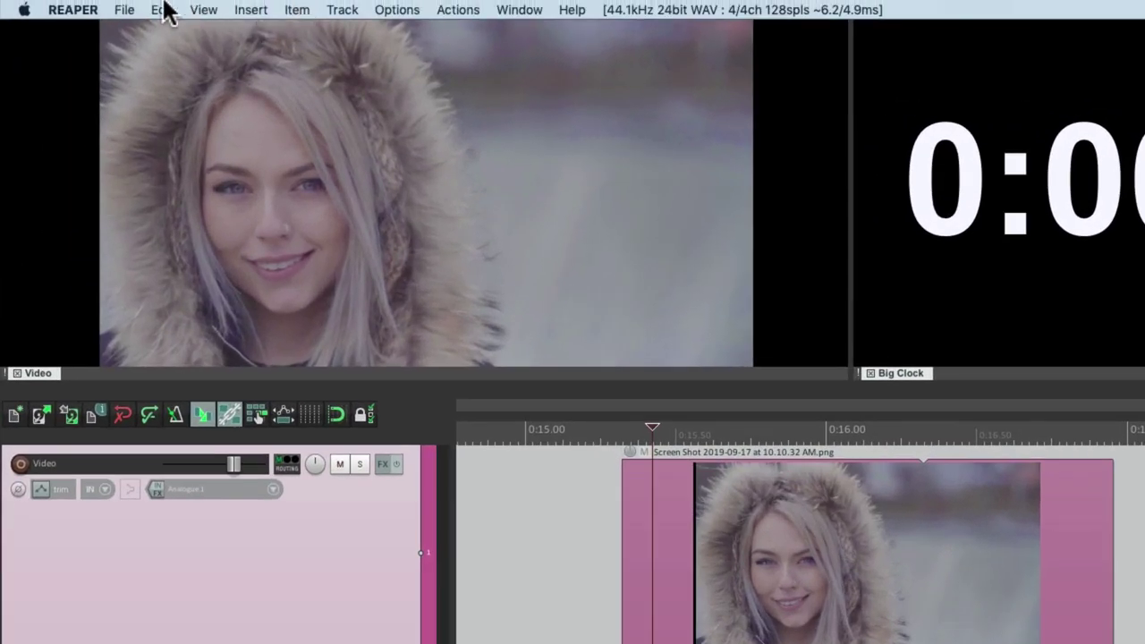
Examine the project's video settings and the available frame rates, keeping 23.976
click(116, 9)
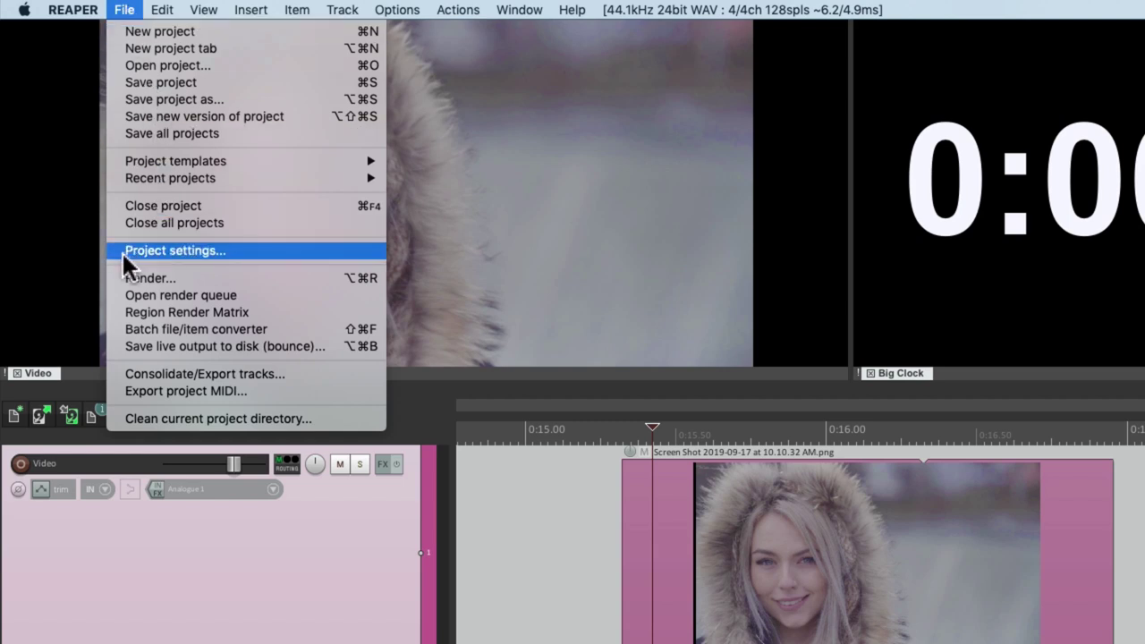
click(122, 10)
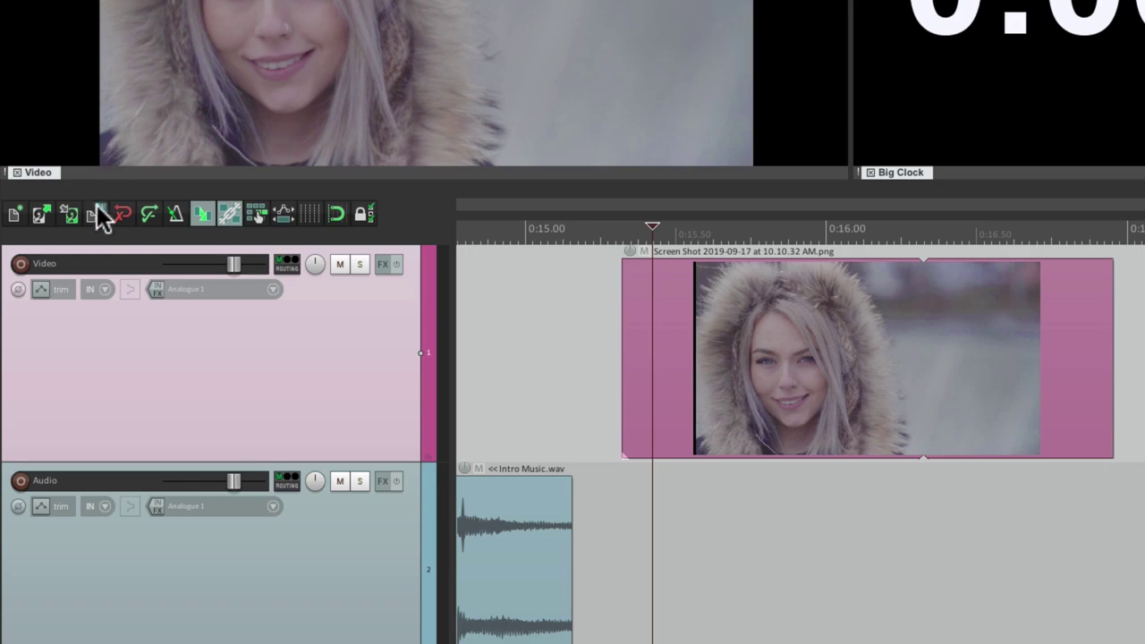
click(95, 213)
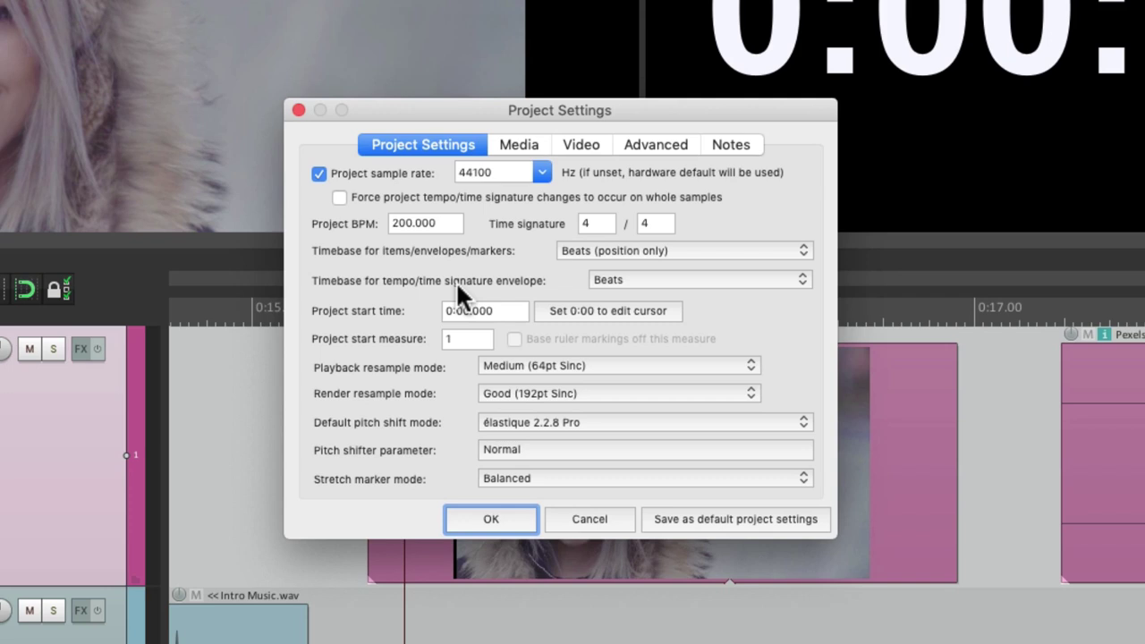
click(577, 145)
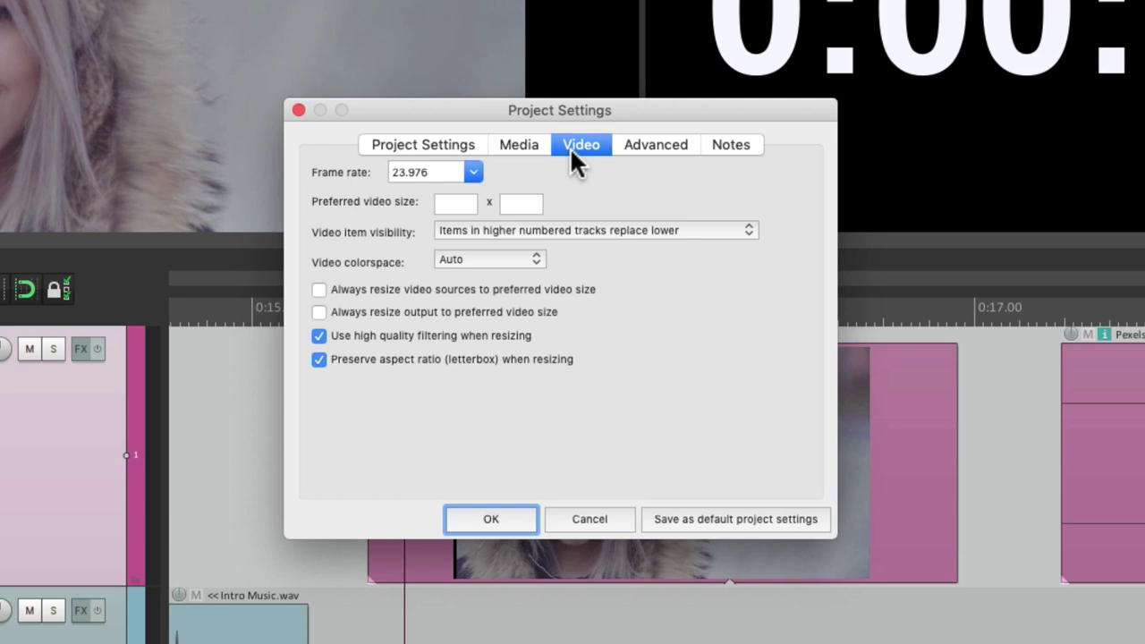
click(473, 172)
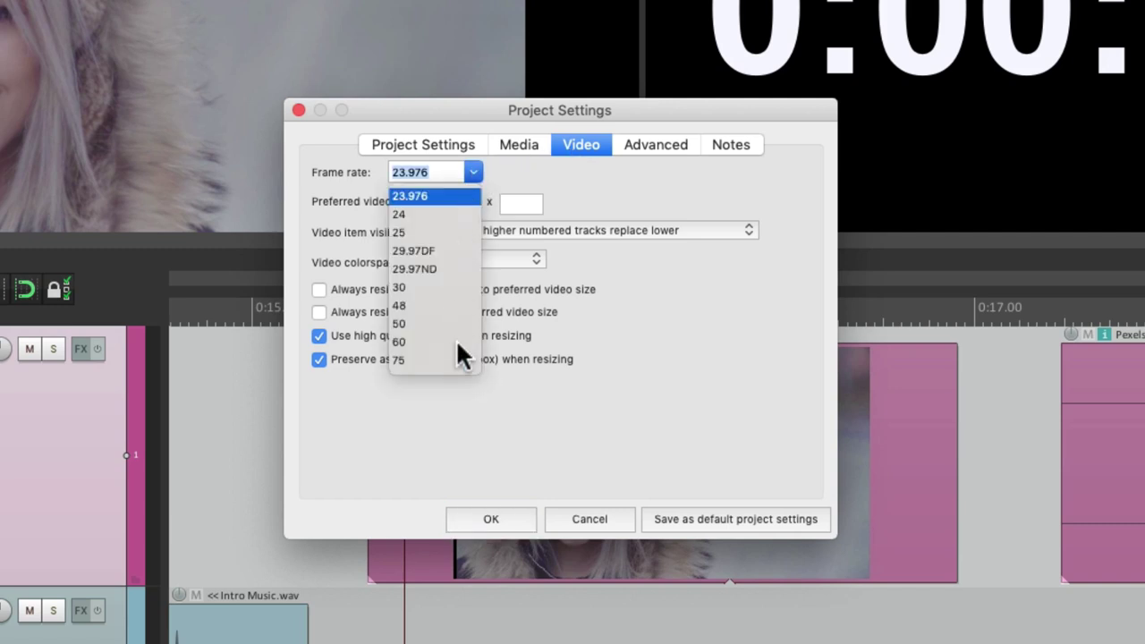
click(514, 178)
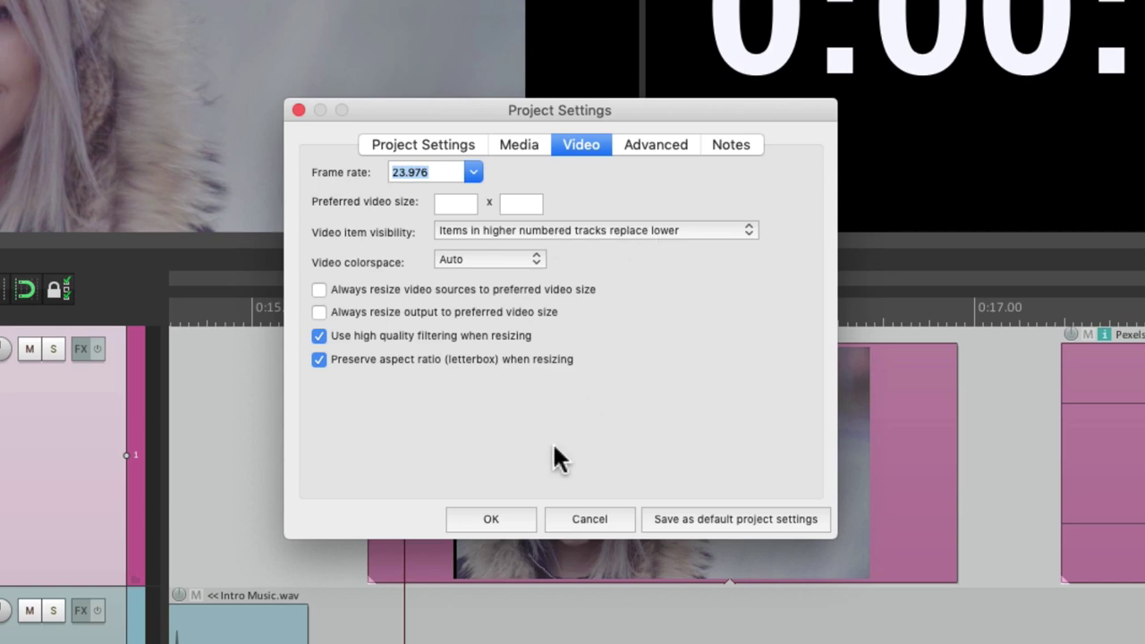
click(491, 519)
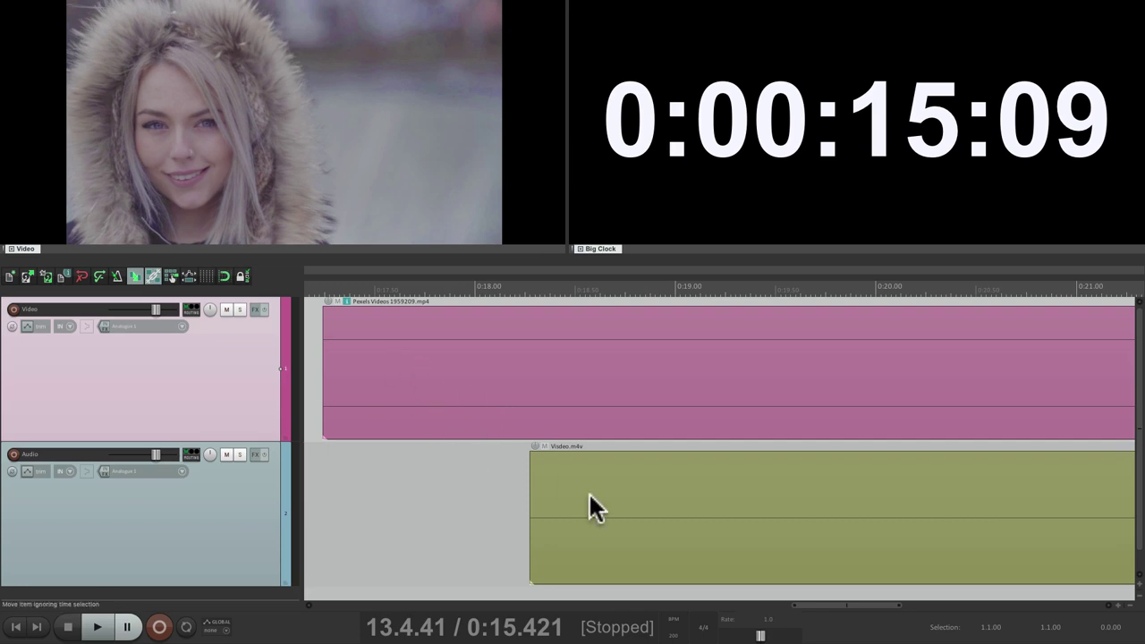
Play the project from about 0:17.44 across the overlapping clips on the Video and Audio tracks, and stop playback
click(340, 488)
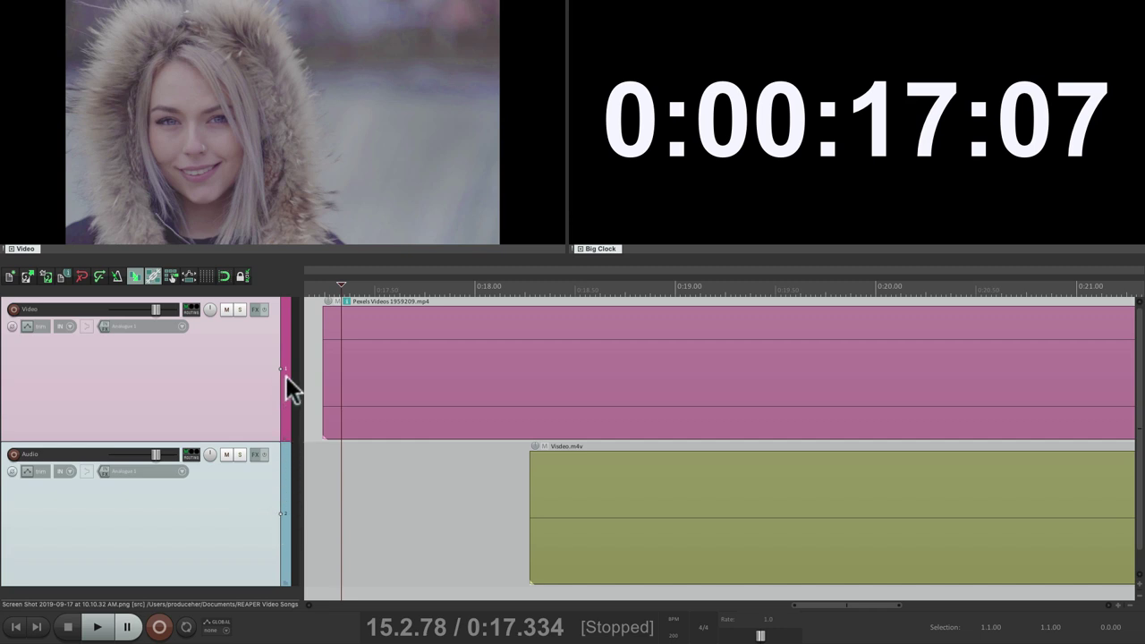
click(362, 487)
key(space)
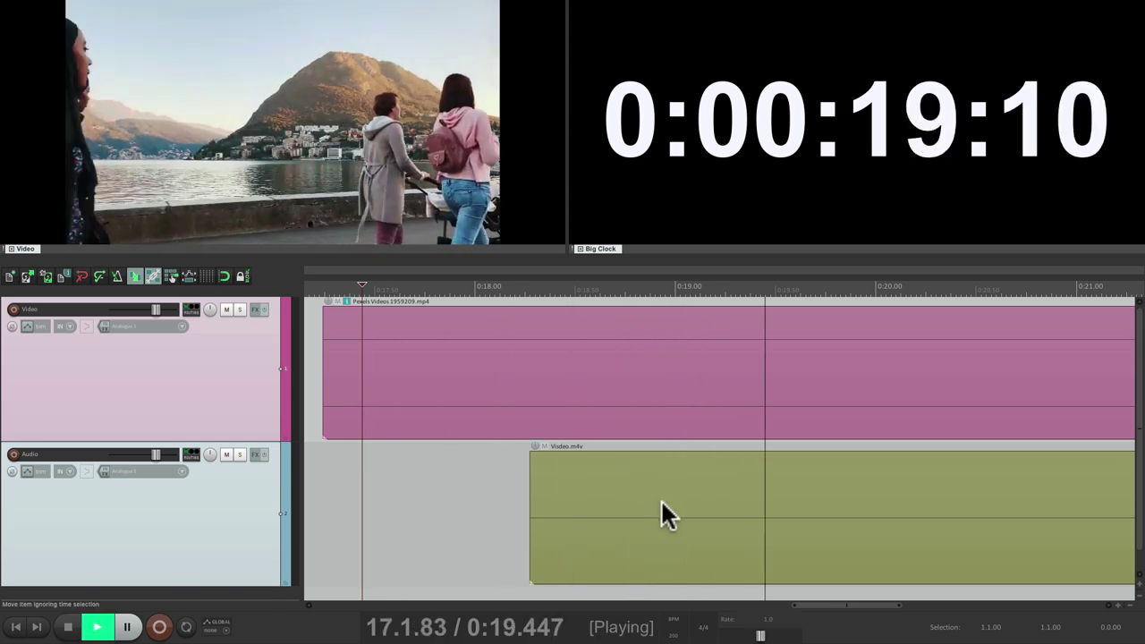
key(space)
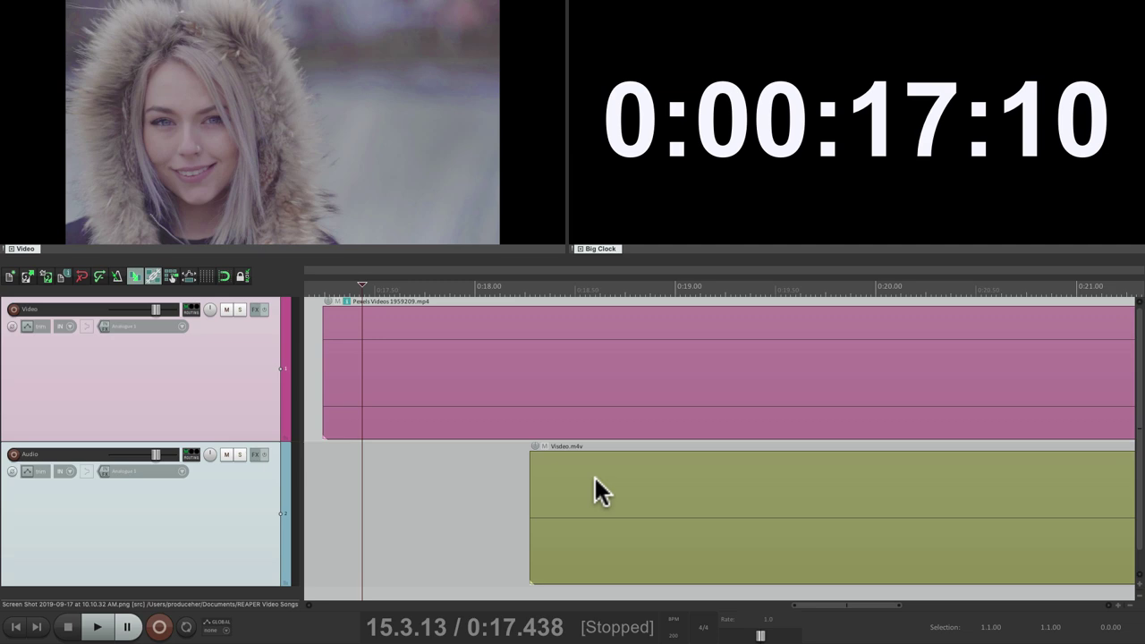
Set the project's video item visibility to "Items in lower numbered tracks replace higher" and play the overlapping clips from the edit cursor to check it
key(alt+Return)
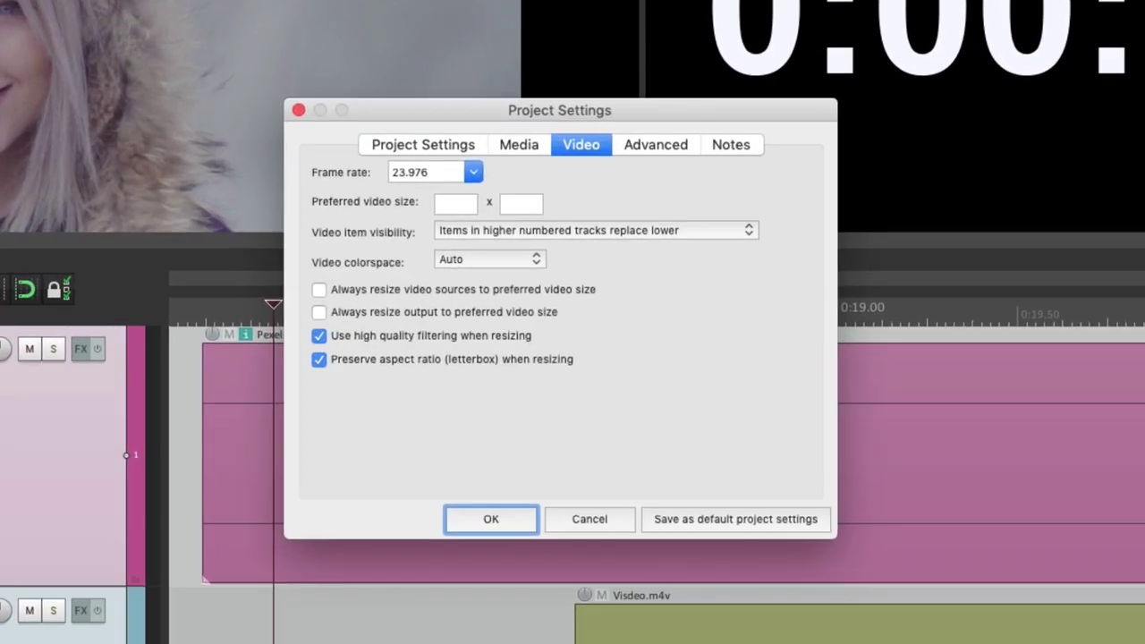
click(623, 233)
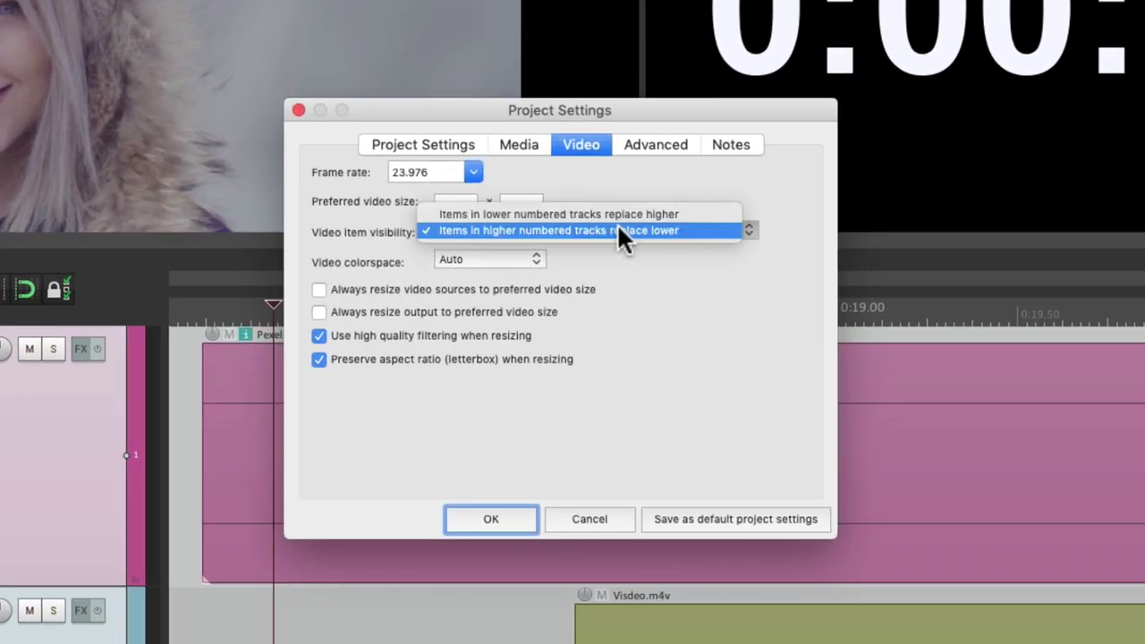
click(695, 214)
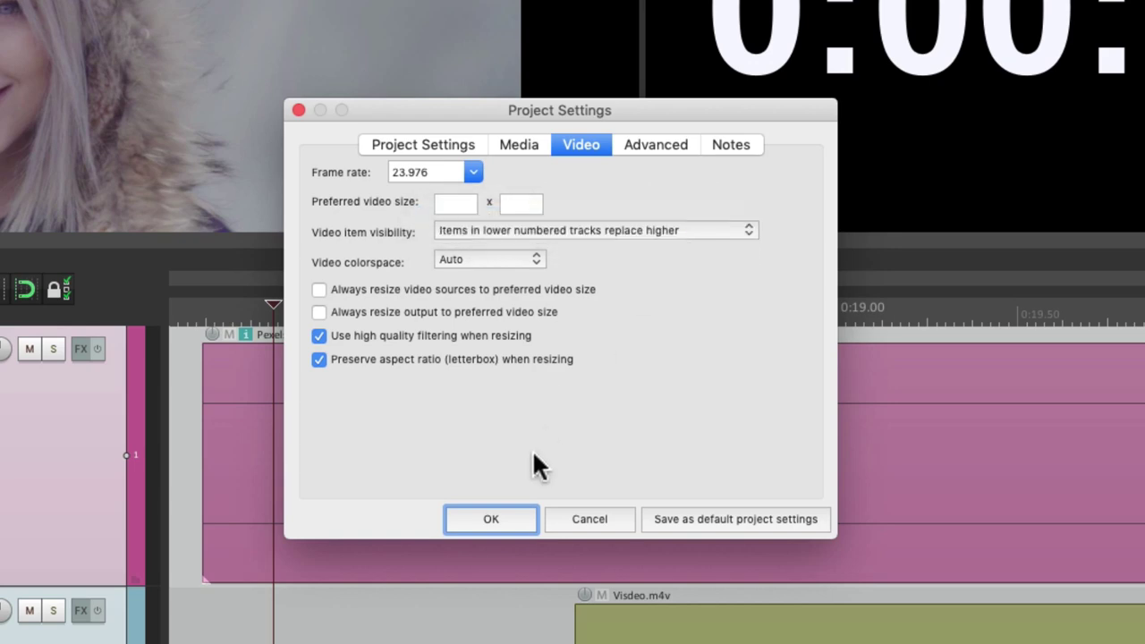
click(496, 519)
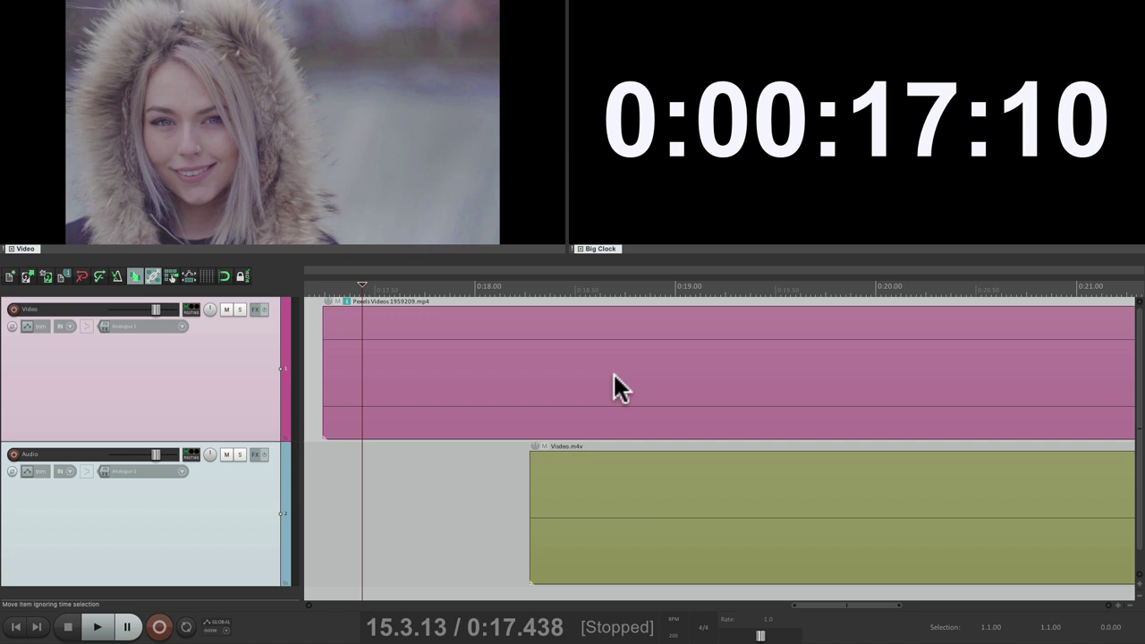
key(space)
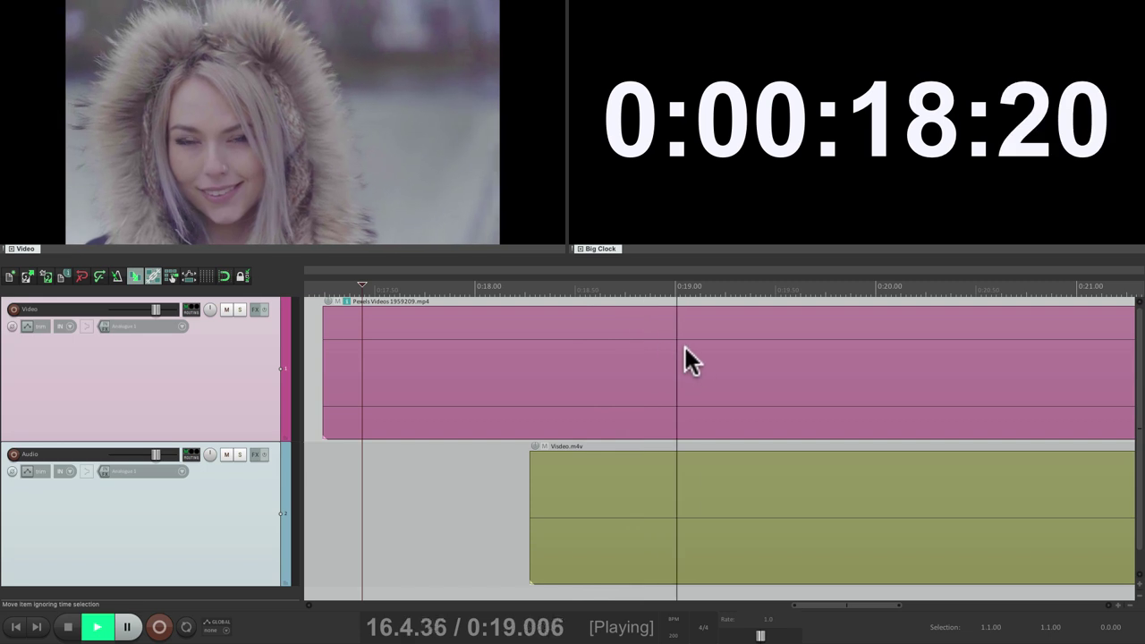
key(space)
Split the Pexels clip on the Video track at about 0:18.85 and 0:19.44, and delete the section between the splits
click(646, 365)
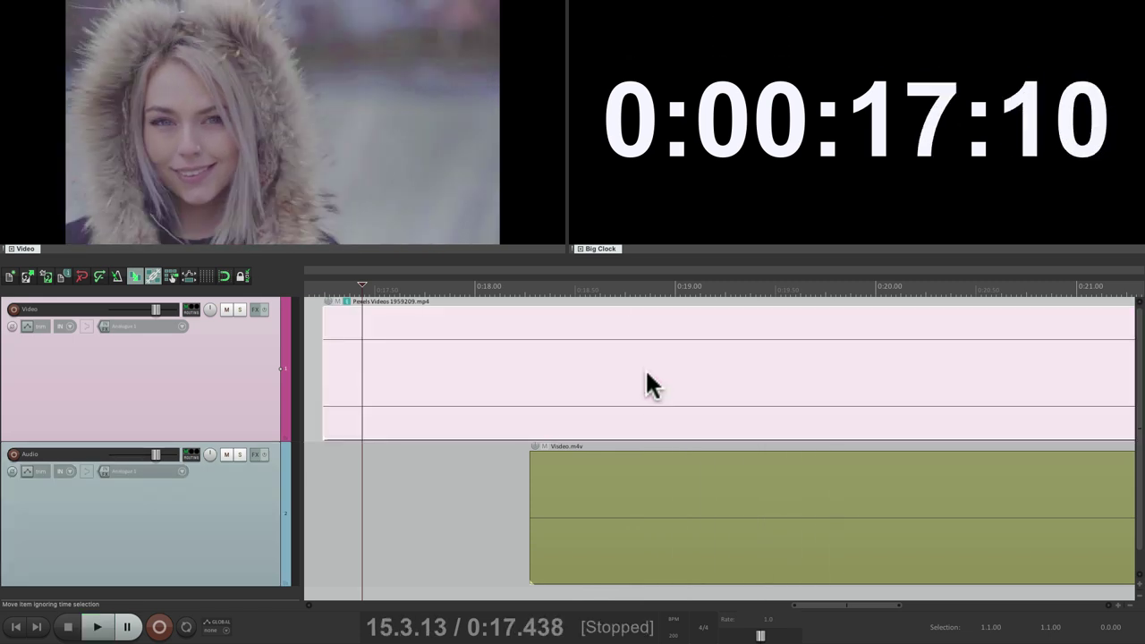
key(s)
click(761, 404)
key(s)
click(726, 410)
key(Delete)
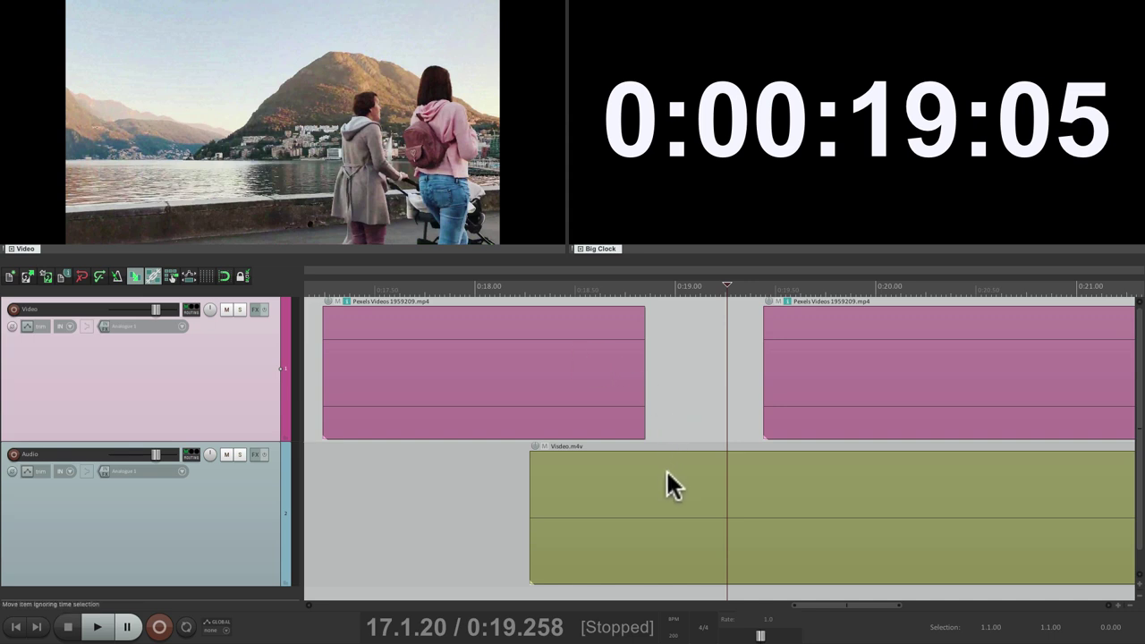
Play the project from about 0:17.91 across the gap in the Video track's clip, and stop playback
click(457, 486)
key(space)
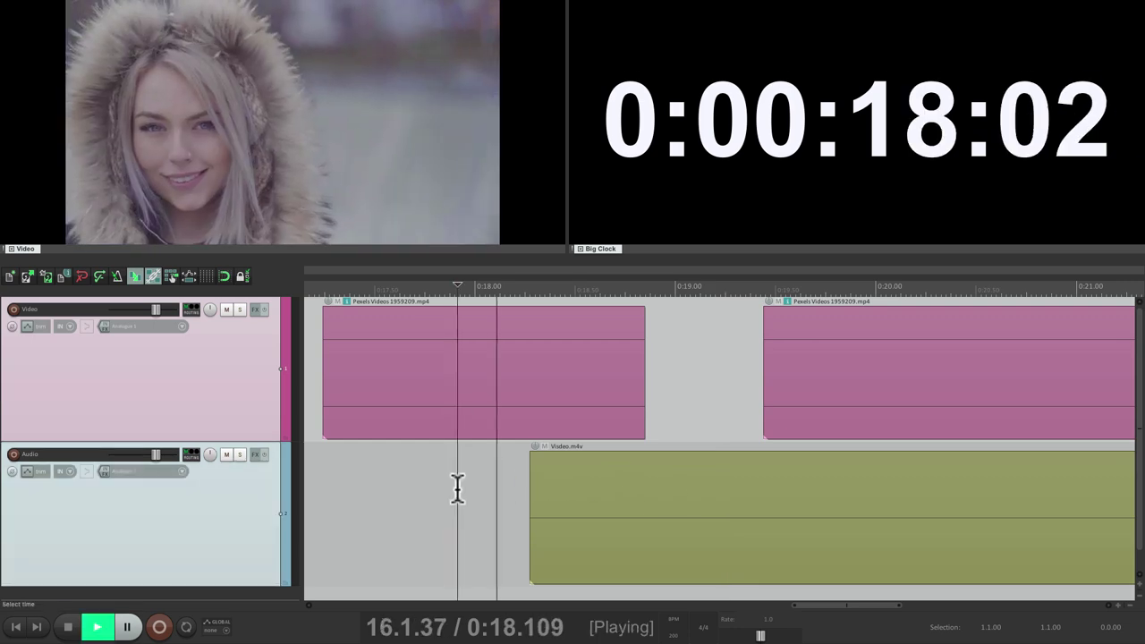
key(space)
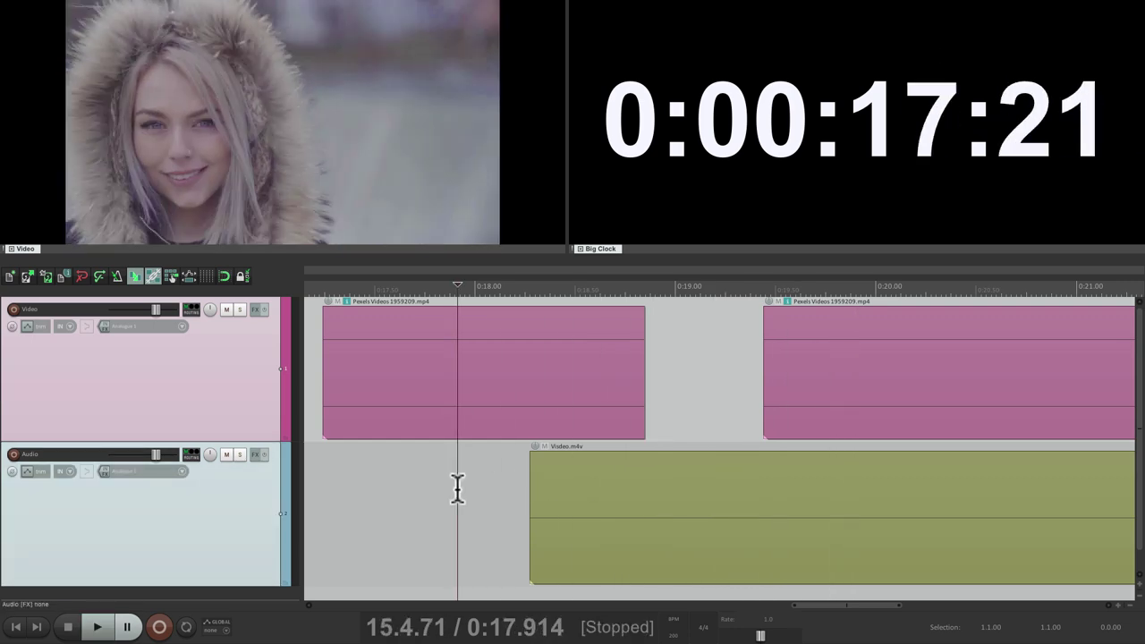
Set the project's video item visibility to "Items in higher numbered tracks replace lower" and play from about 0:17.91 to check it
key(alt+Return)
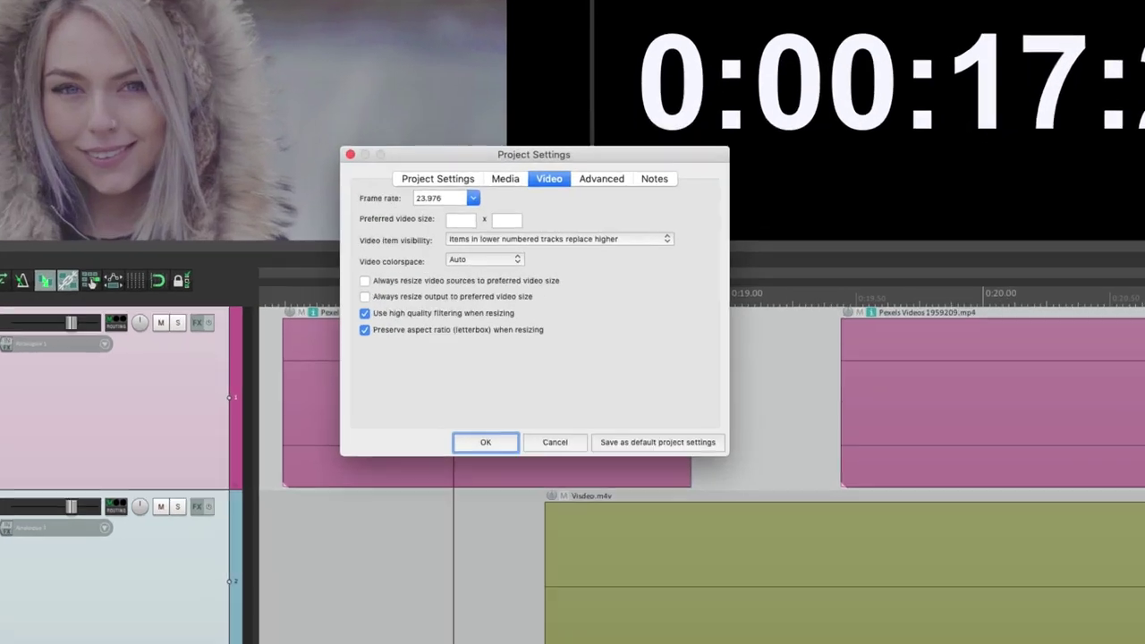
click(626, 228)
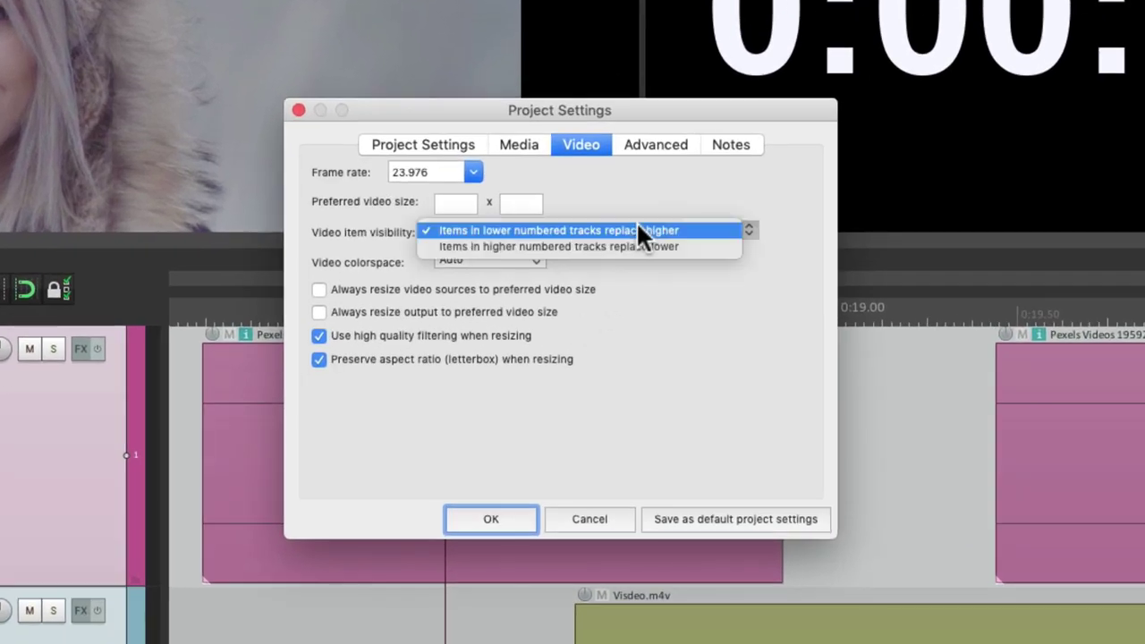
click(640, 247)
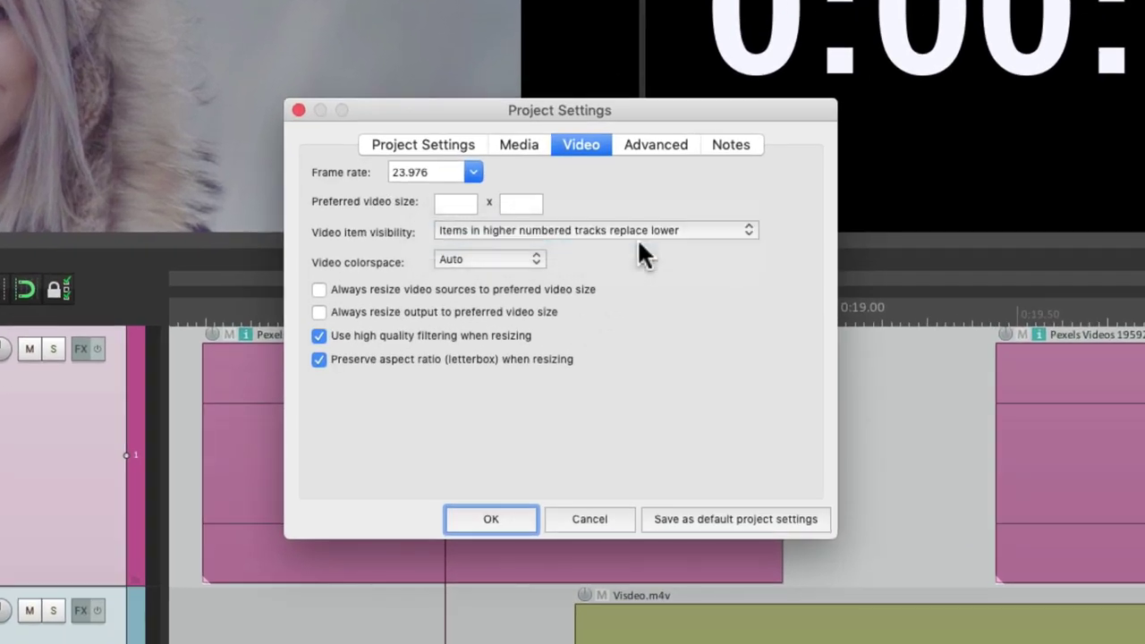
click(507, 523)
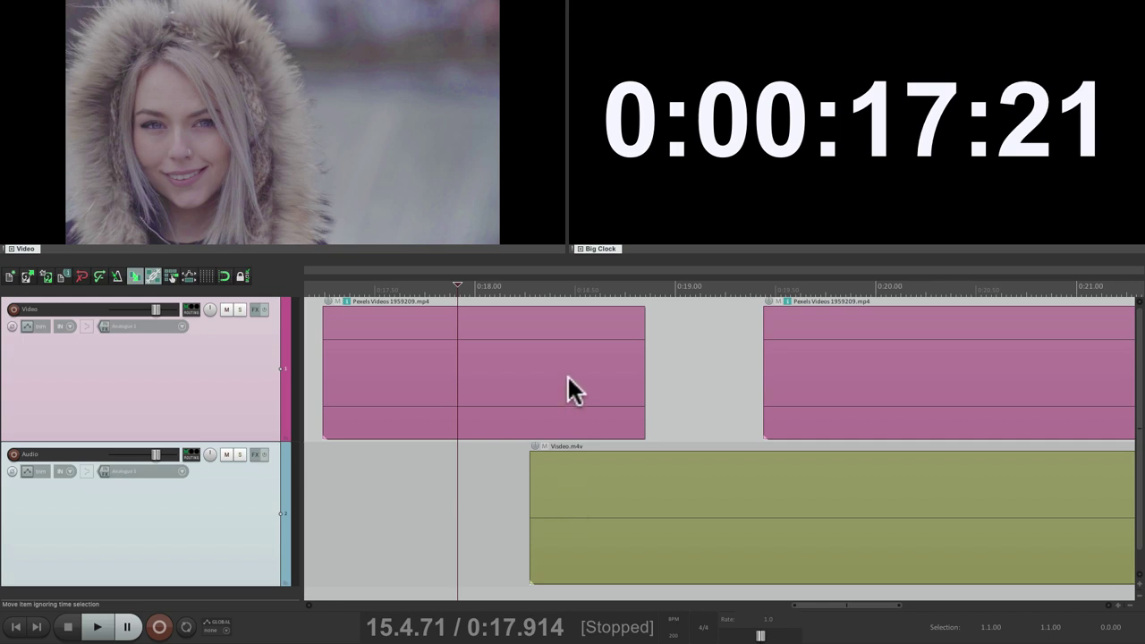
key(space)
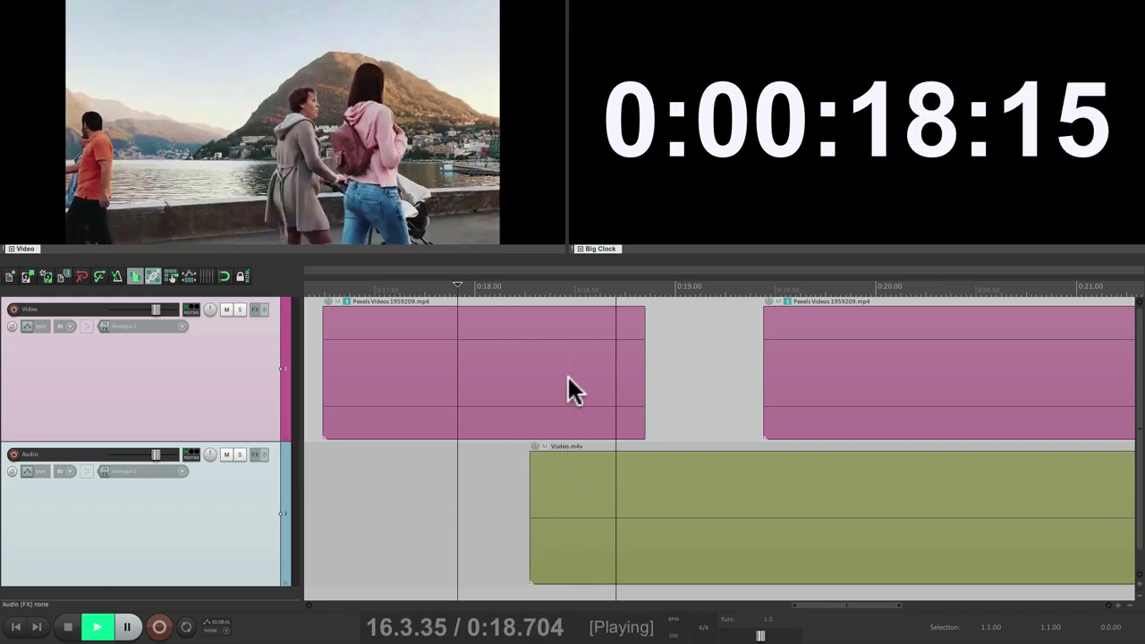
key(space)
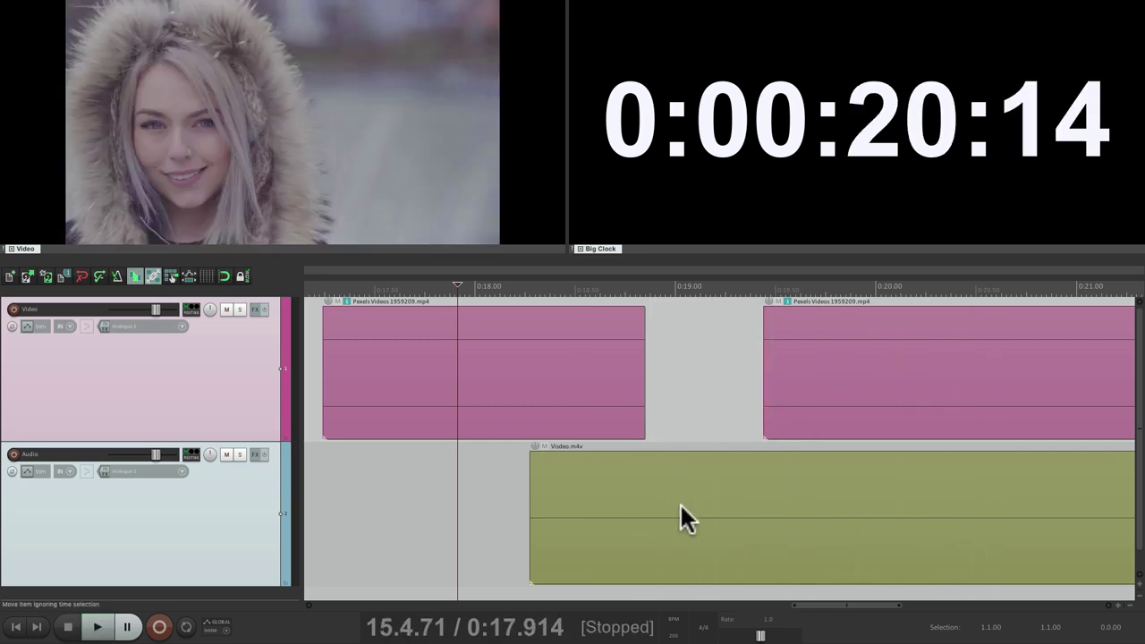